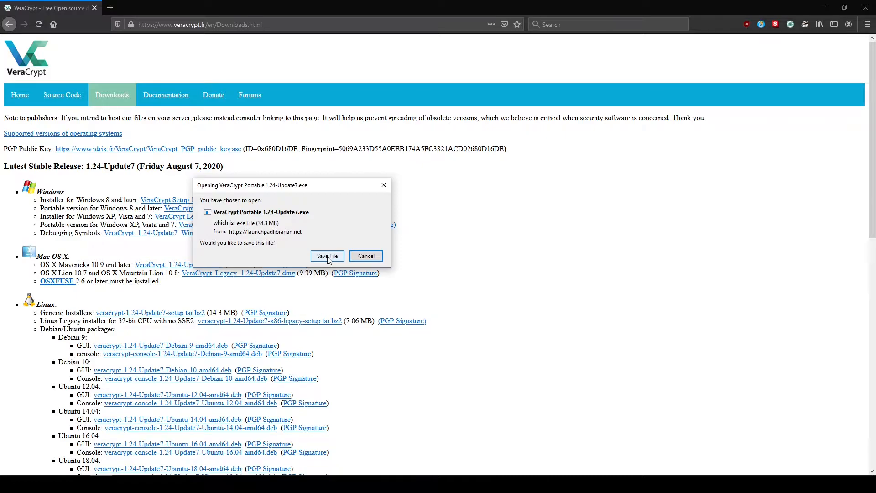
Save VeraCrypt Portable 1.24-Update7.exe and run its setup in English, accepting the license terms.
left_click(327, 255)
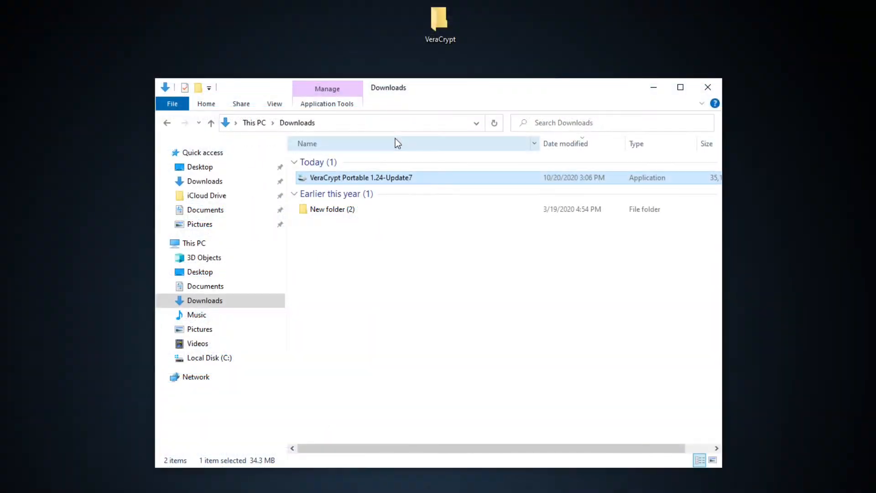
double_click(410, 180)
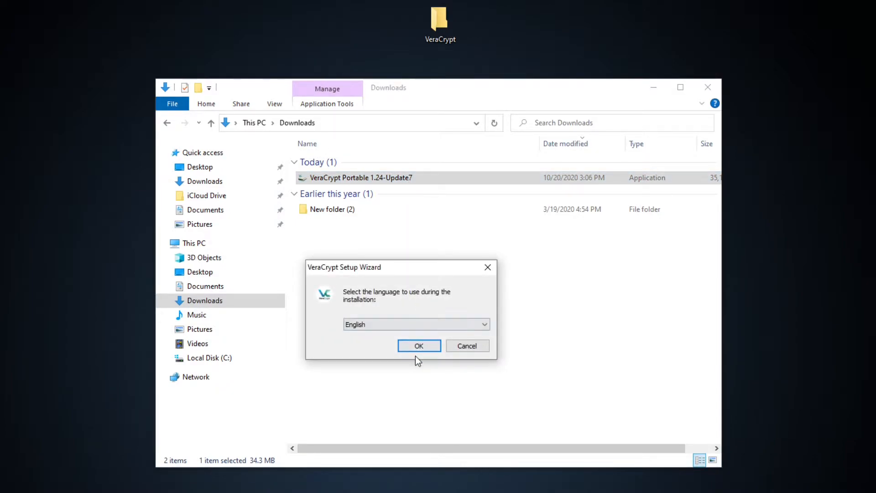
left_click(419, 347)
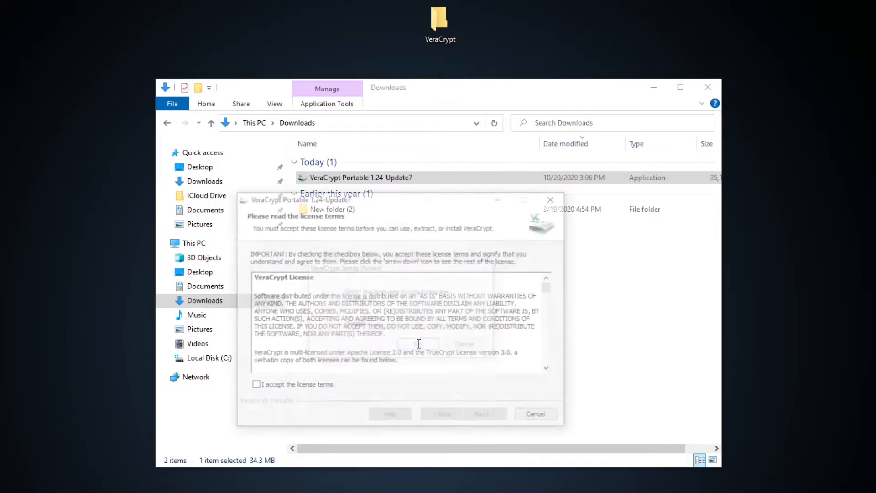
left_click(302, 388)
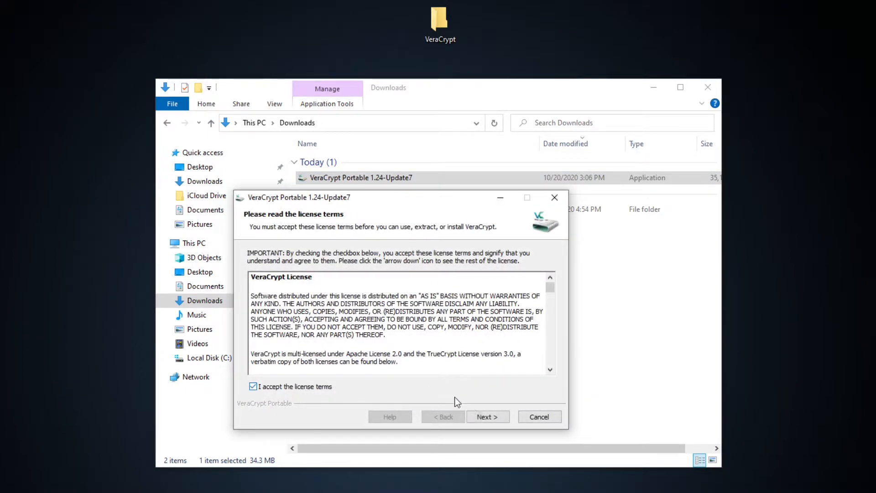
left_click(488, 416)
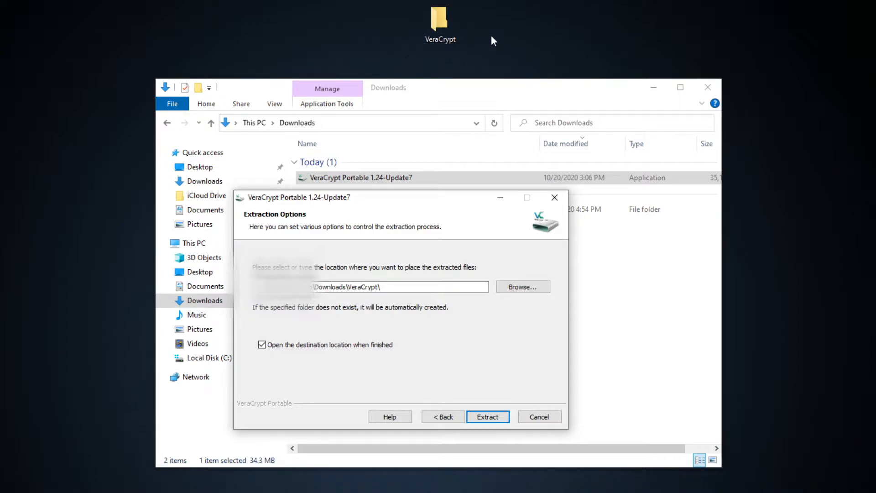
Extract the portable files into the VeraCrypt folder on the Desktop and finish the setup wizard.
left_click(516, 291)
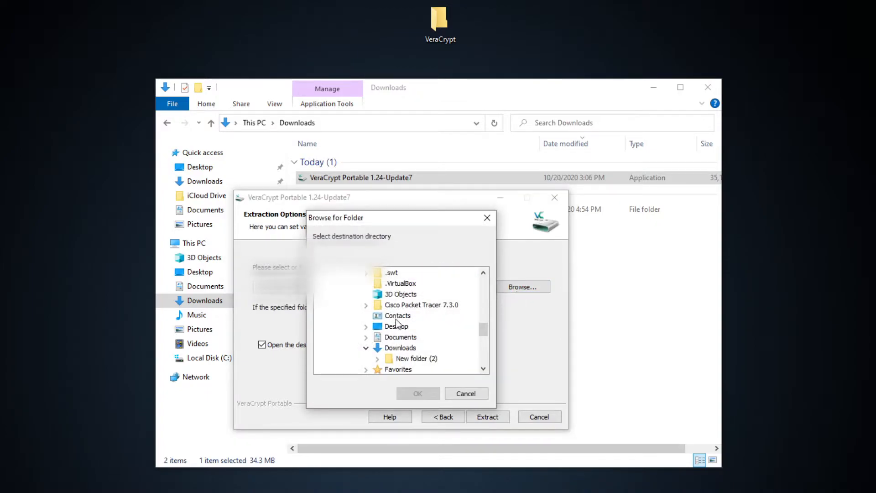
left_click(366, 327)
left_click(405, 339)
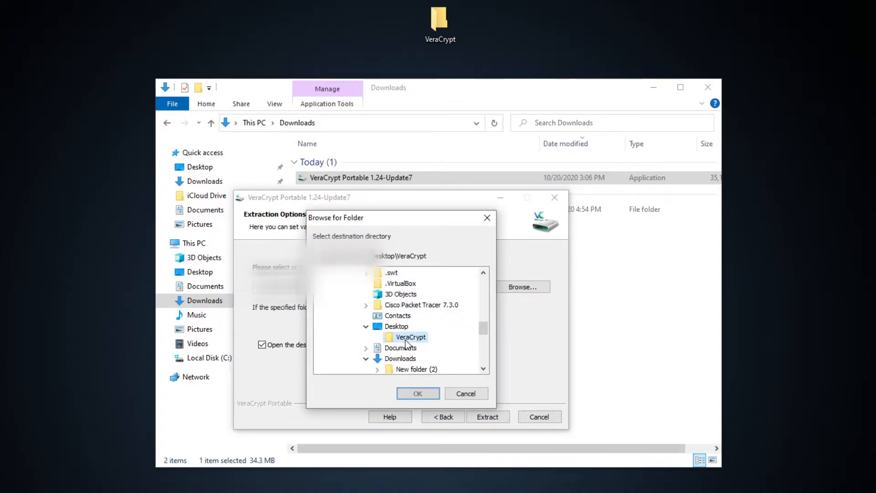
left_click(417, 393)
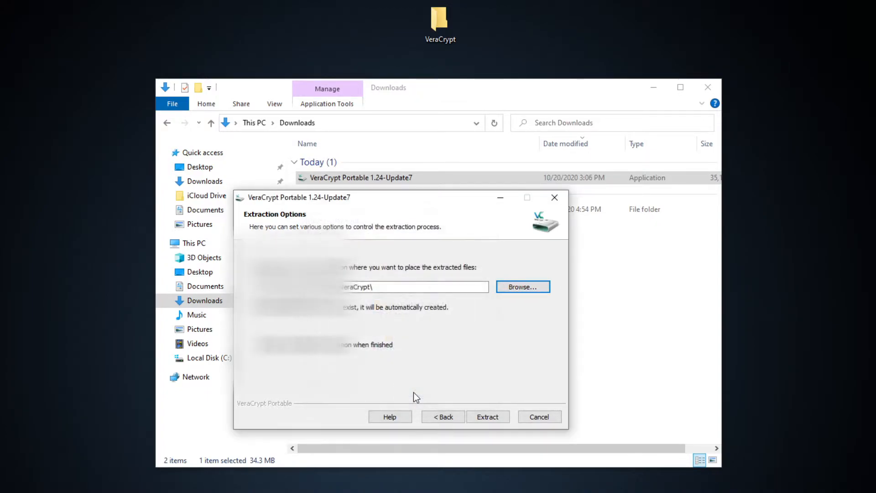
left_click(487, 416)
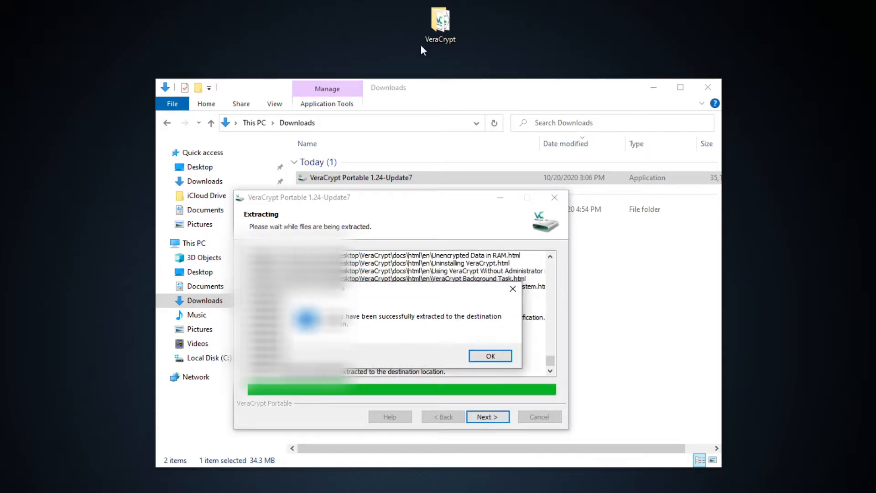
left_click(497, 357)
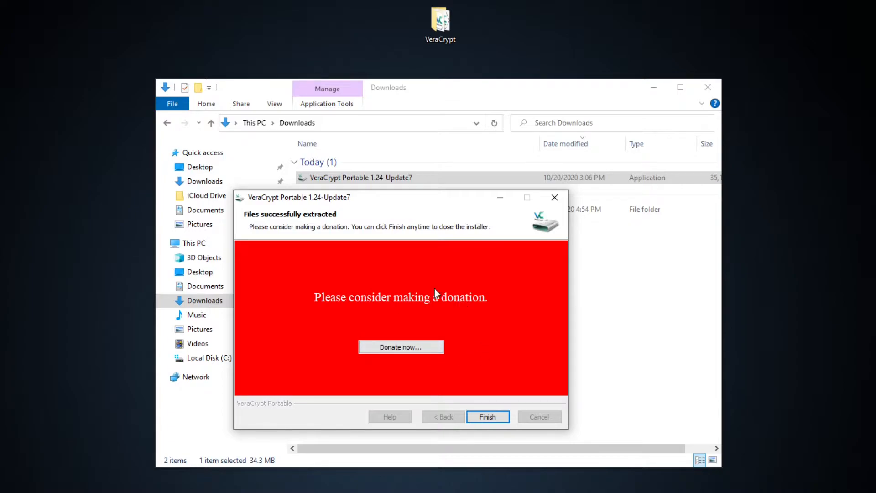
left_click(488, 417)
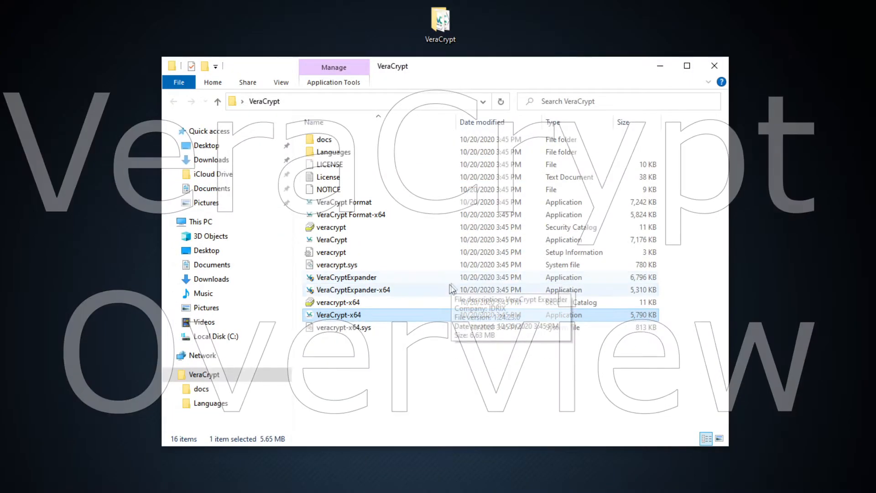
Launch VeraCrypt-x64 from the extracted folder and look through the list of available drive letters.
double_click(430, 314)
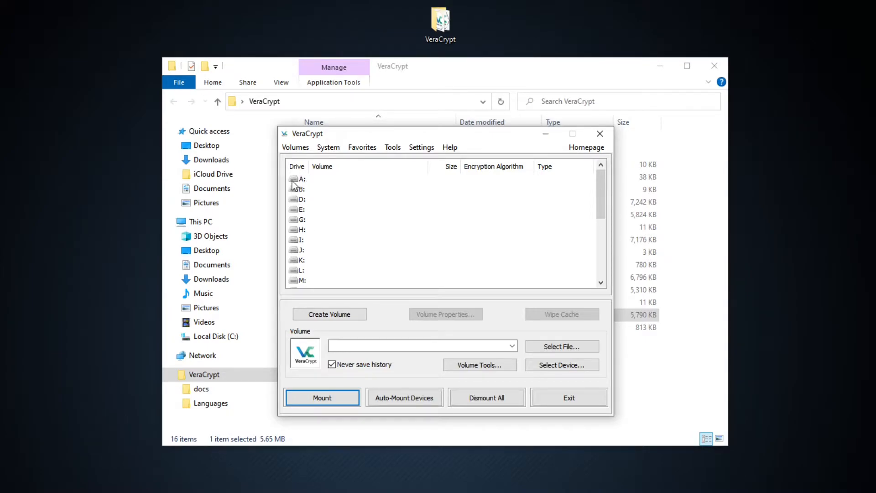
scroll(338, 230, "down", 2)
scroll(338, 231, "down", 2)
scroll(333, 234, "up", 5)
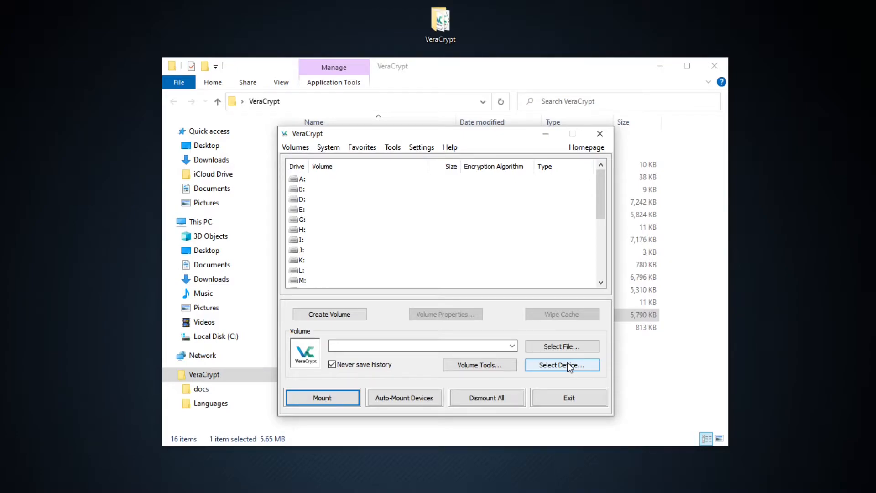
Examine the volume tools on offer and try selecting drive letters A:, B: and I: as mount slots.
left_click(304, 180)
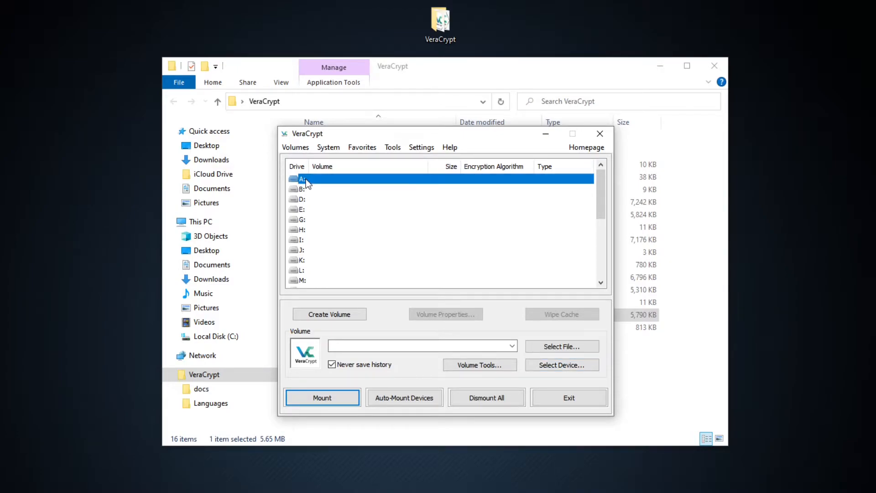
left_click(489, 367)
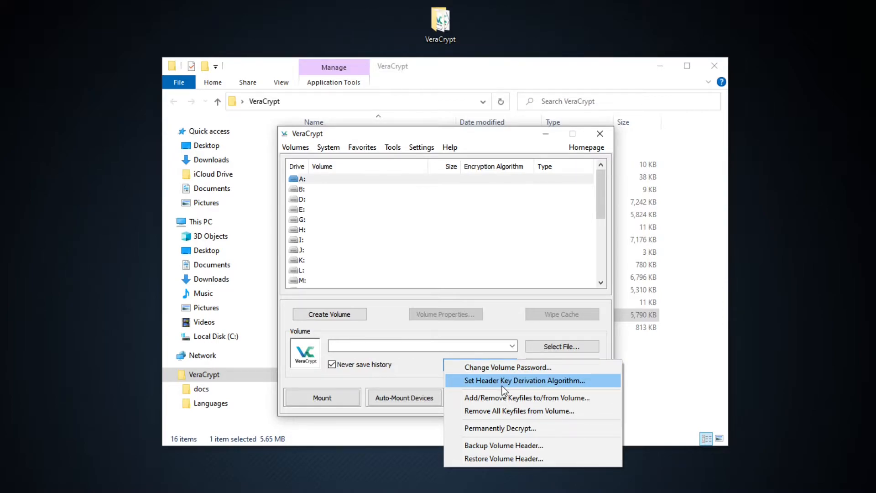
left_click(408, 359)
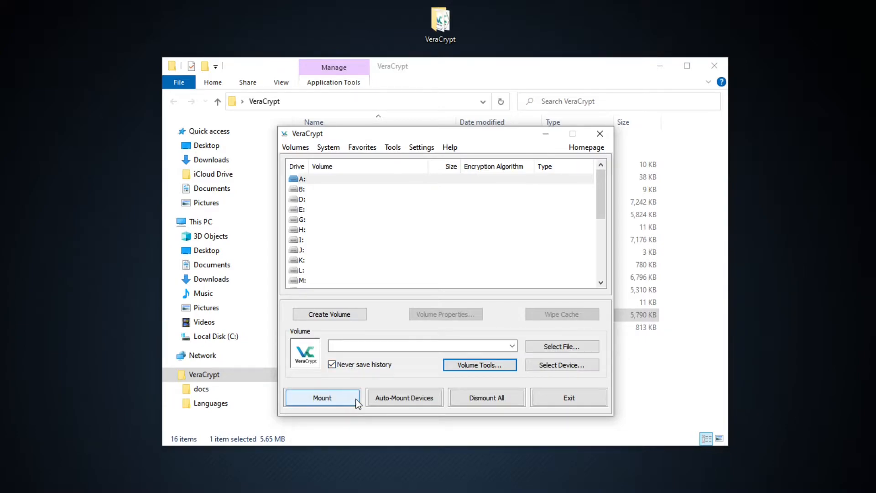
left_click(318, 179)
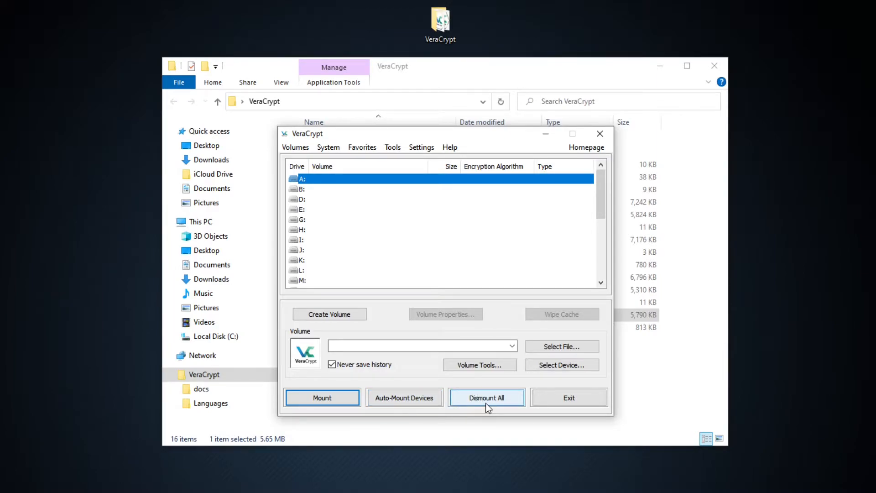
scroll(308, 224, "down", 4)
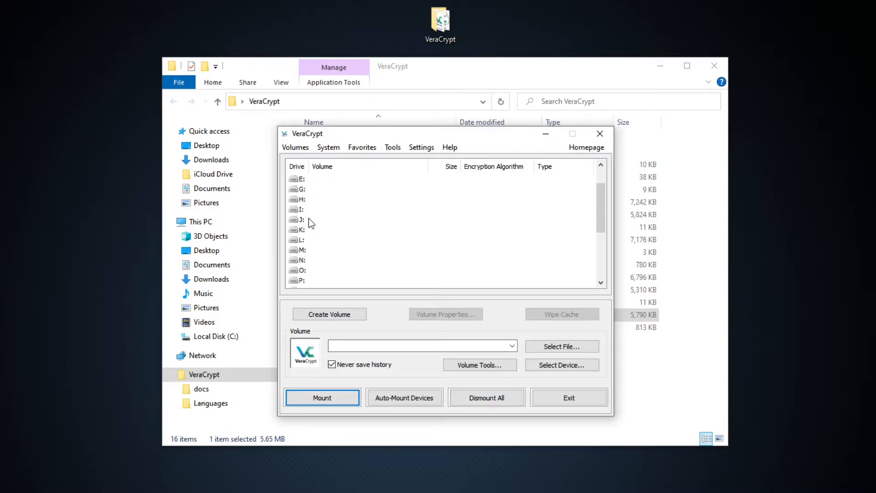
scroll(309, 266, "up", 4)
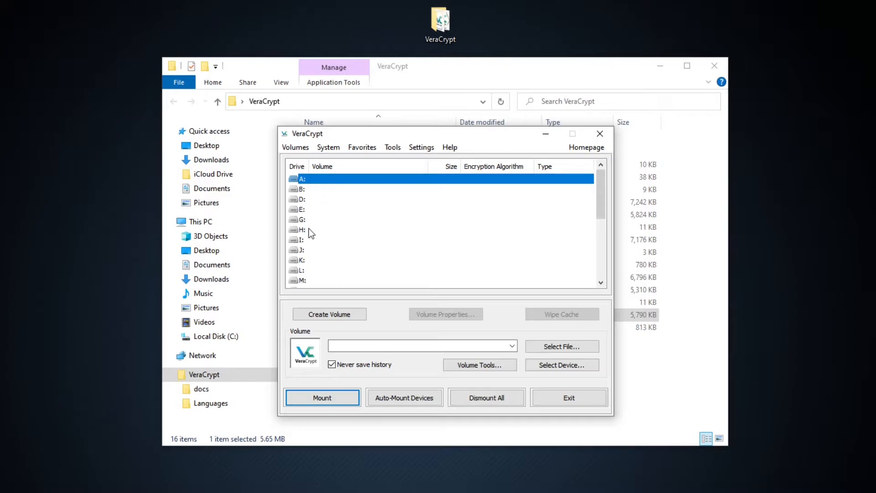
left_click(306, 188)
left_click(313, 240)
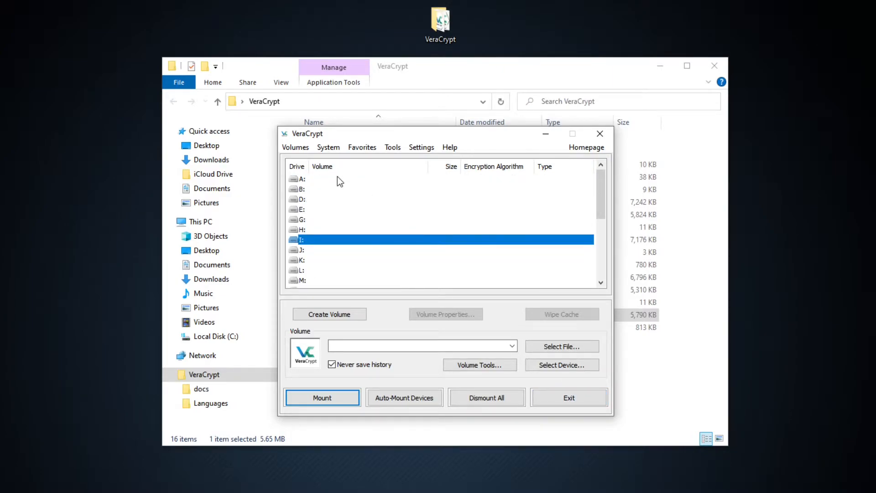
Review the available commands for volumes, system encryption, tools and help.
left_click(304, 147)
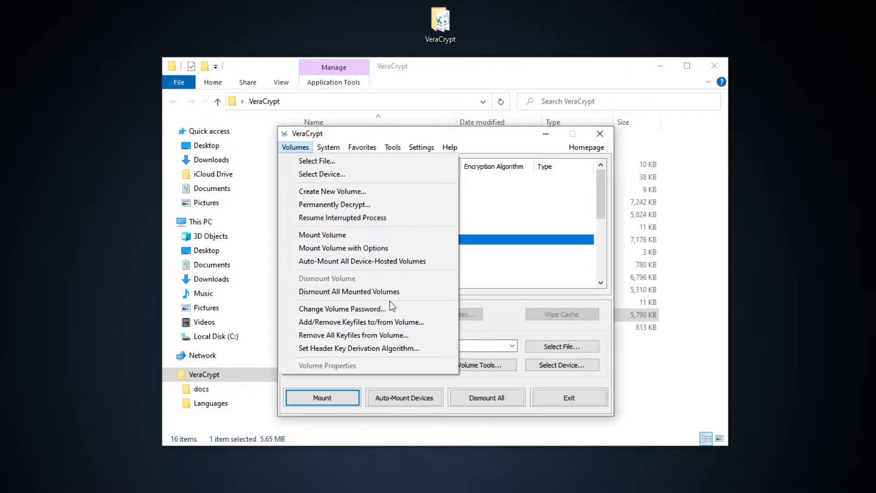
left_click(328, 147)
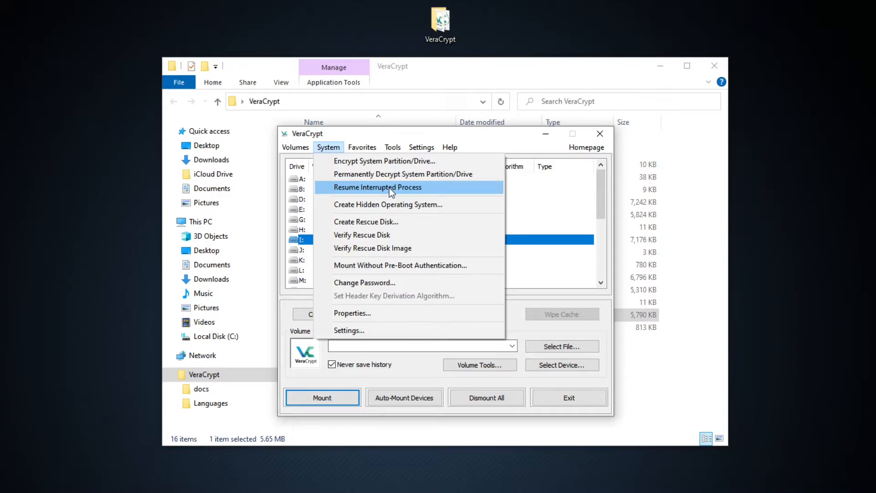
mouse_move(371, 146)
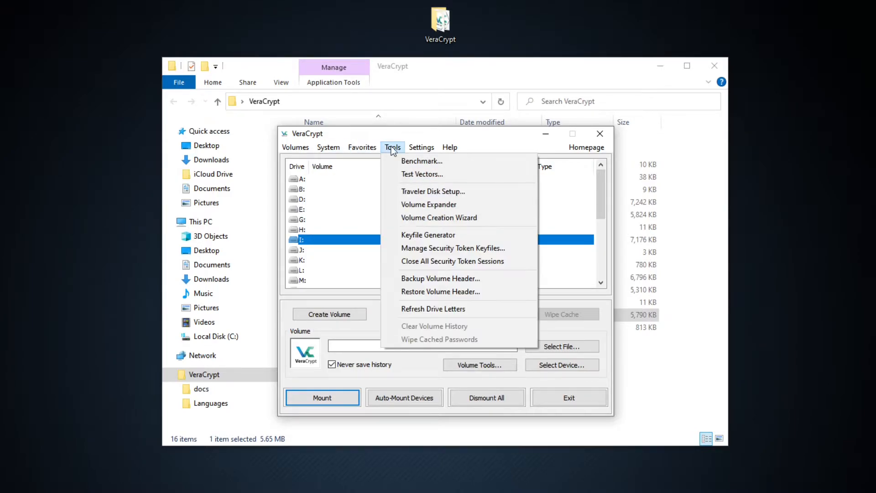
mouse_move(445, 146)
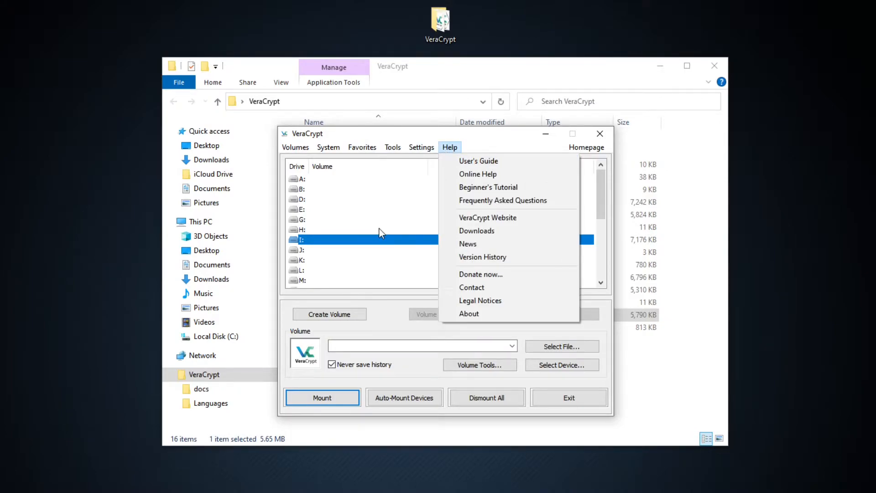
left_click(346, 182)
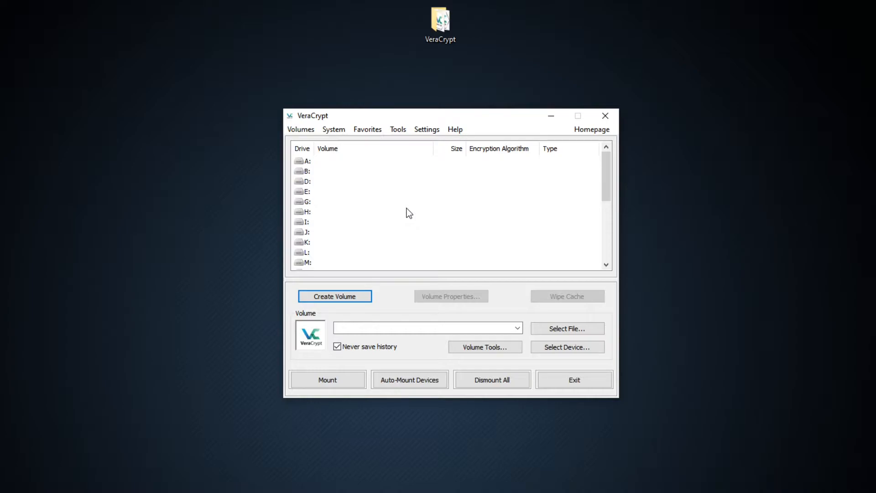
Start creating a new volume as an encrypted file container of the standard VeraCrypt volume type.
left_click(358, 299)
left_click_drag(396, 190, 421, 136)
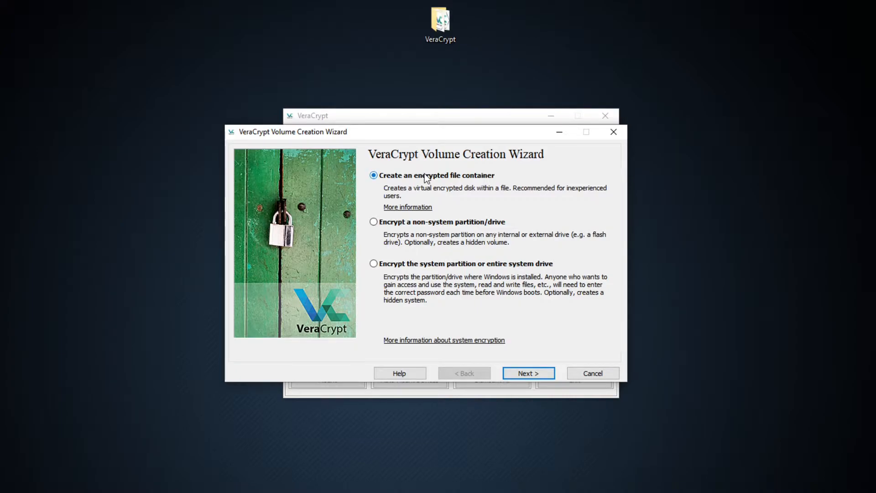
left_click(524, 374)
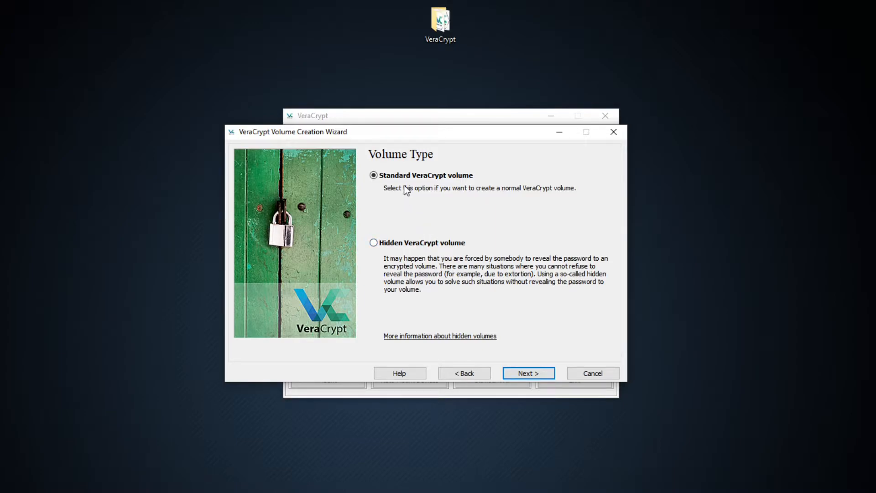
left_click(525, 373)
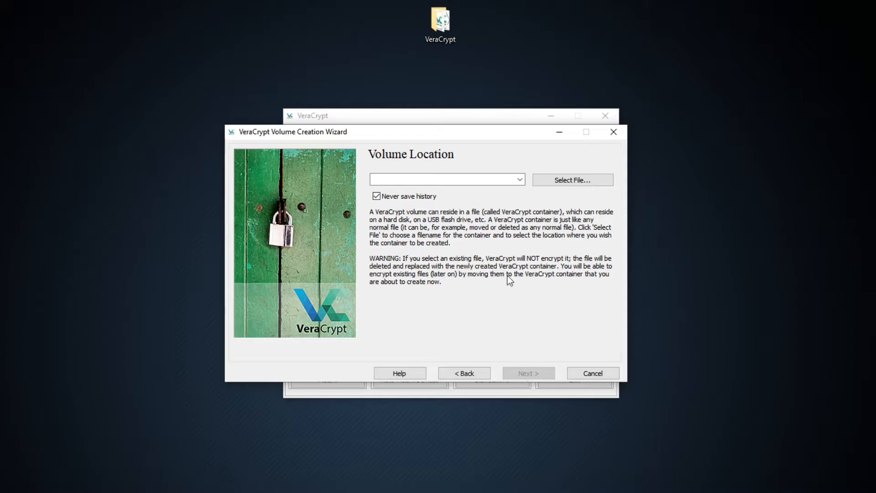
Set the volume location to a new container named file on Local Disk (C:) and continue to the encryption options.
left_click(547, 180)
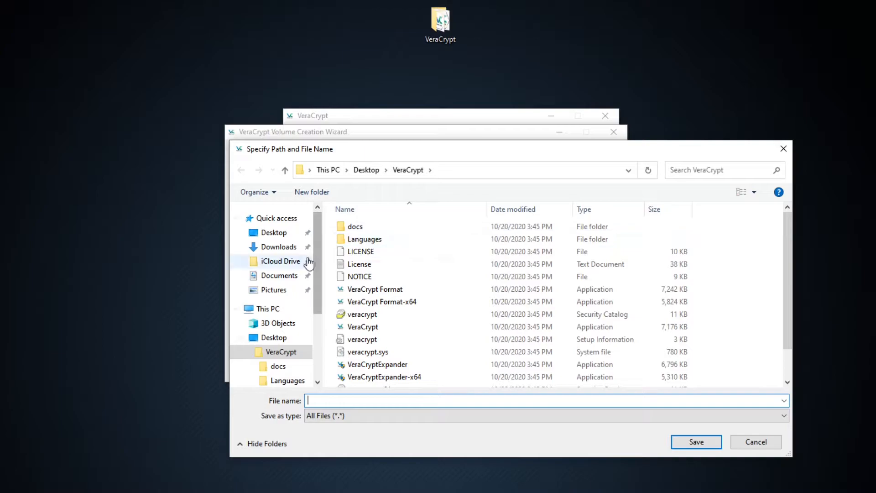
scroll(289, 276, "down", 1)
scroll(288, 276, "down", 1)
scroll(279, 363, "down", 1)
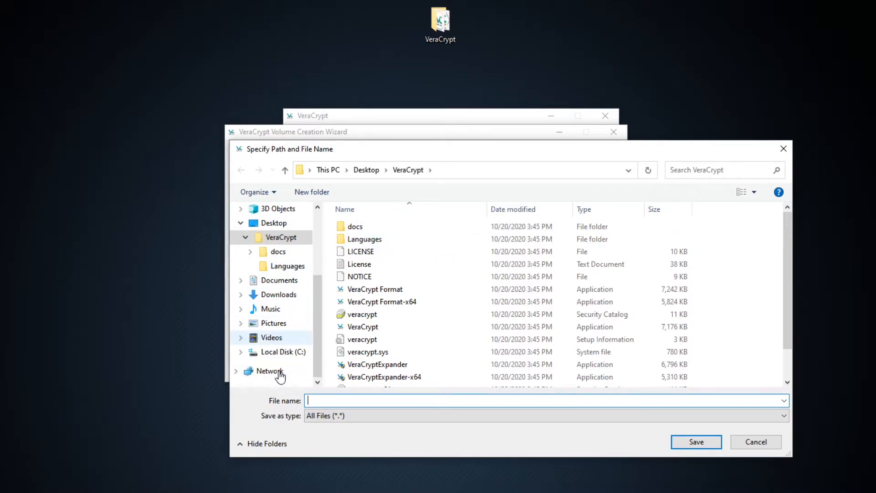
left_click(283, 352)
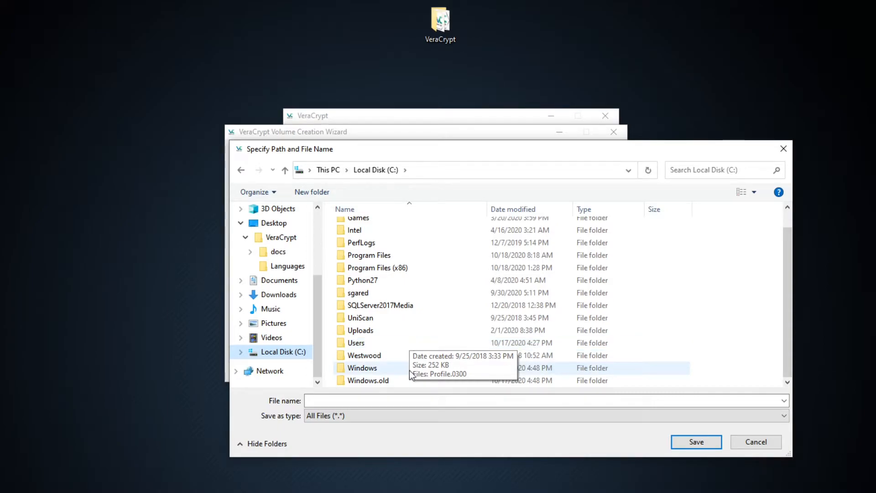
left_click(405, 399)
type("file")
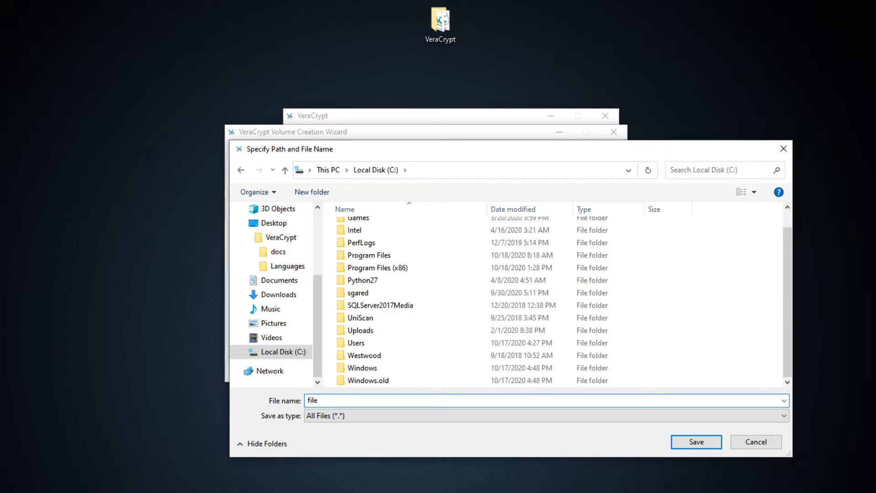
left_click(677, 441)
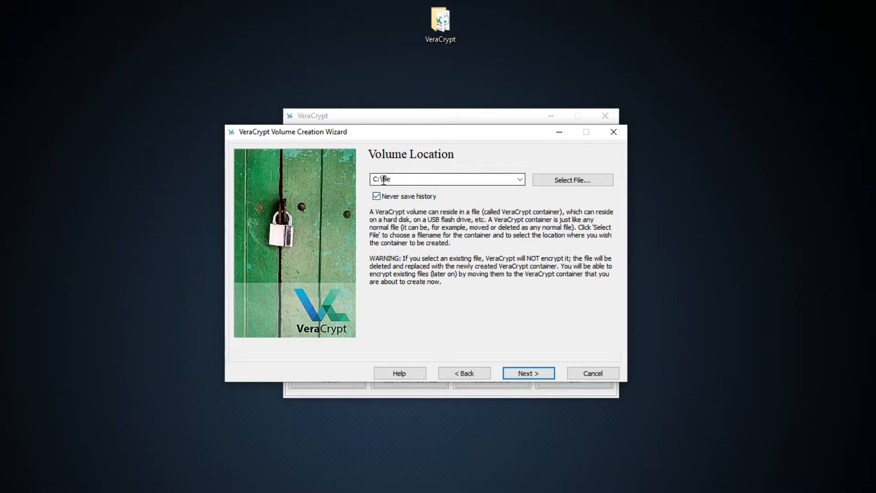
left_click(529, 373)
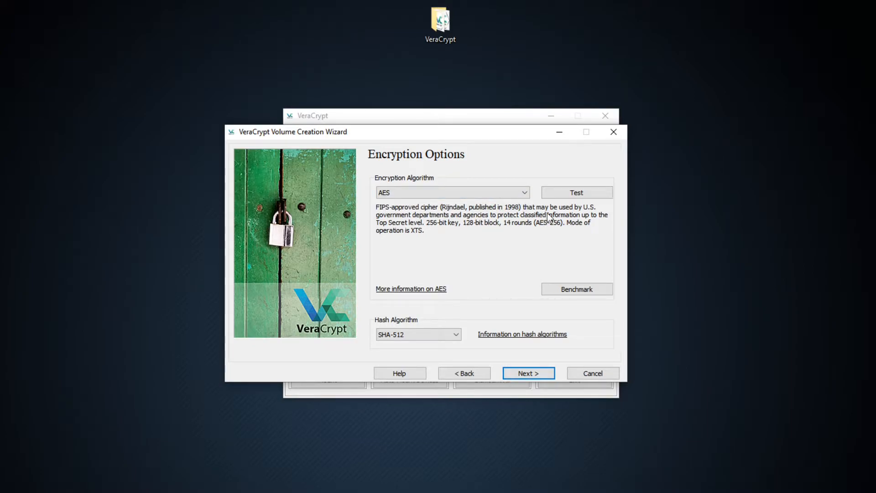
Review the algorithm choices, keeping AES encryption and the SHA-512 hash, and set the volume size to 1 MB.
left_click(459, 194)
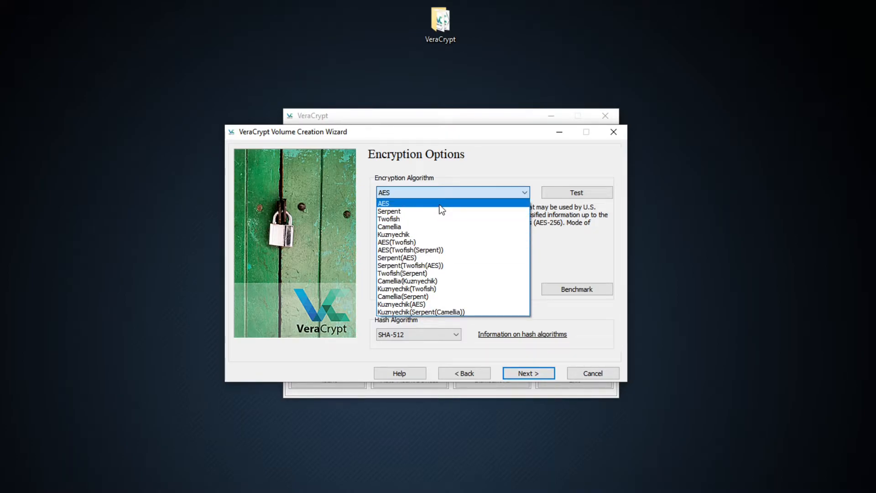
left_click(491, 198)
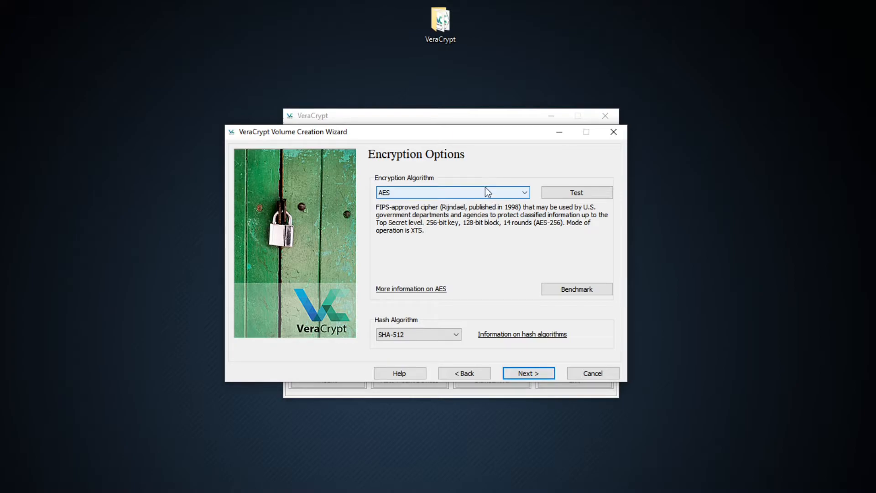
left_click(453, 335)
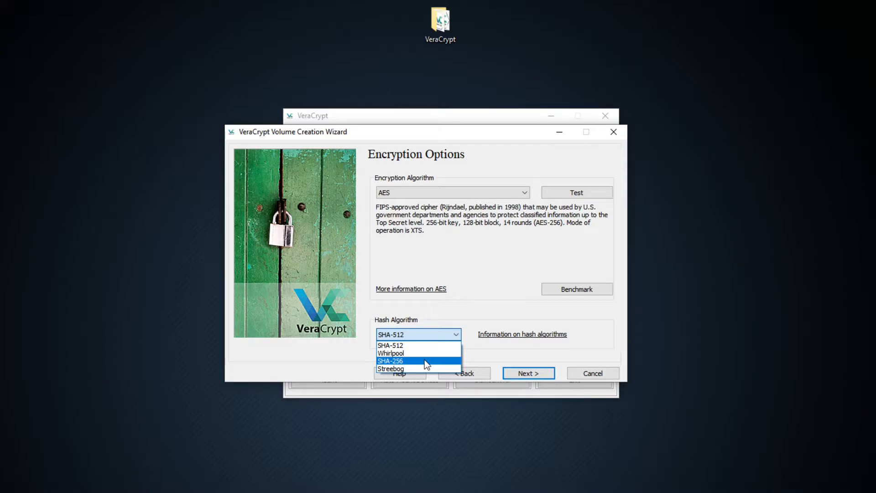
left_click(475, 316)
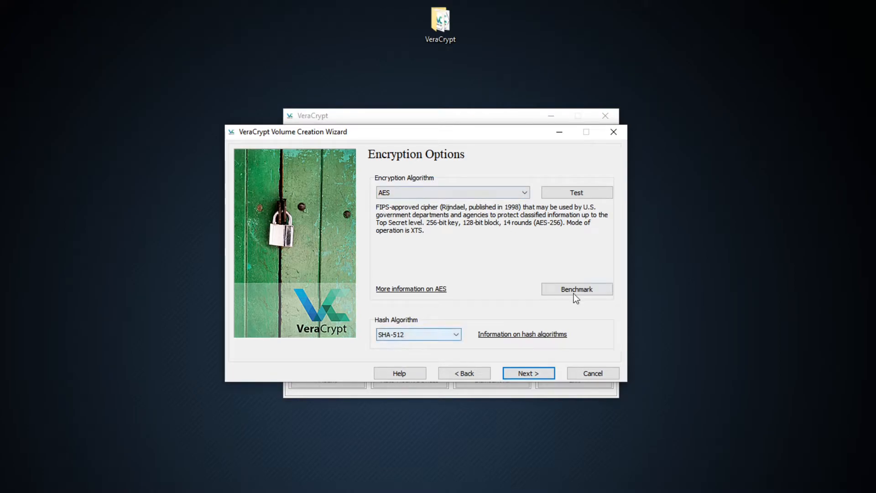
left_click(523, 374)
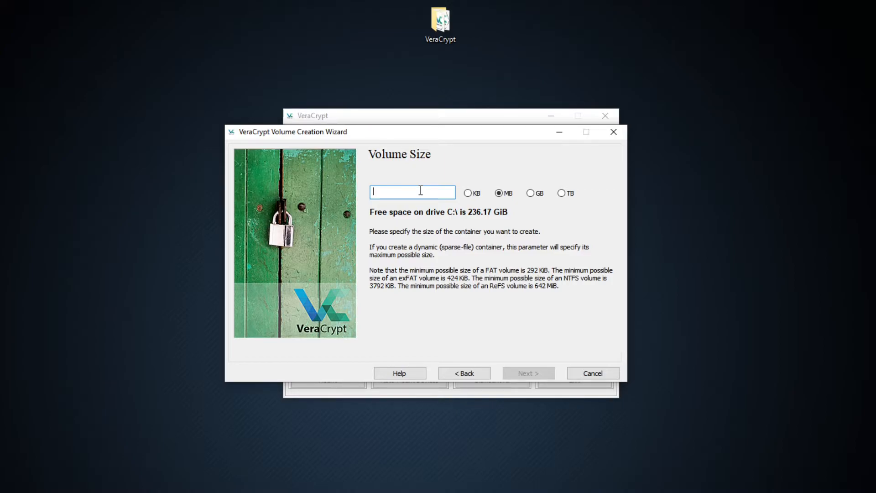
type("1")
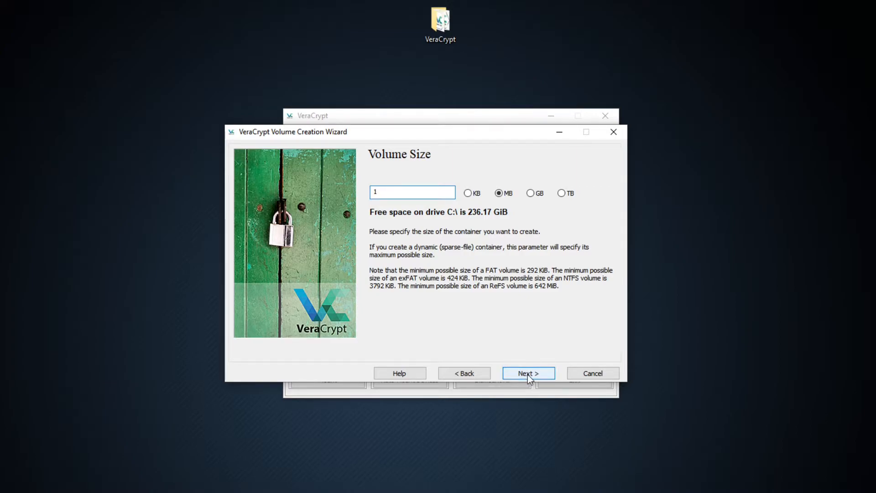
left_click(529, 374)
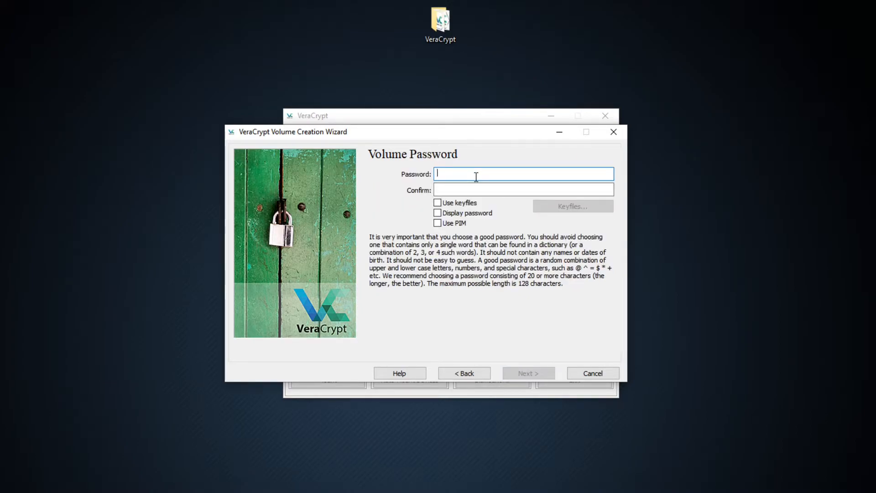
Make the volume password visible, enter the password in both the password and confirmation fields, and continue to the volume format.
left_click(463, 213)
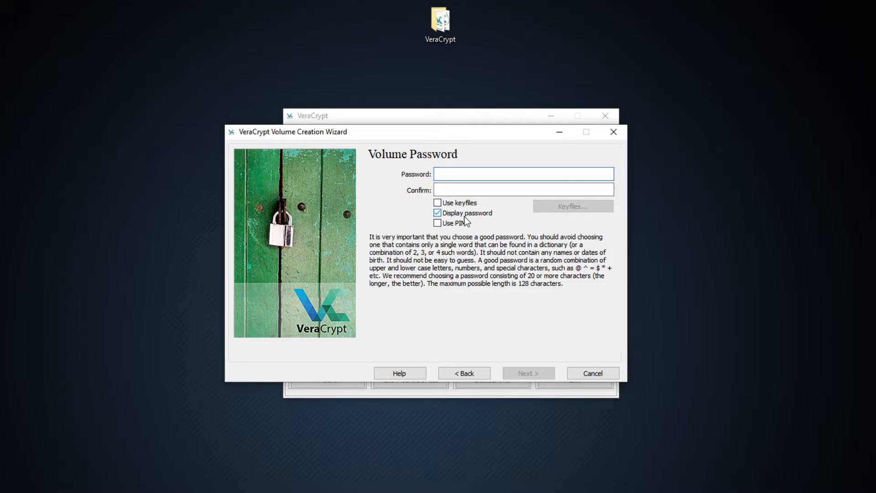
left_click(482, 174)
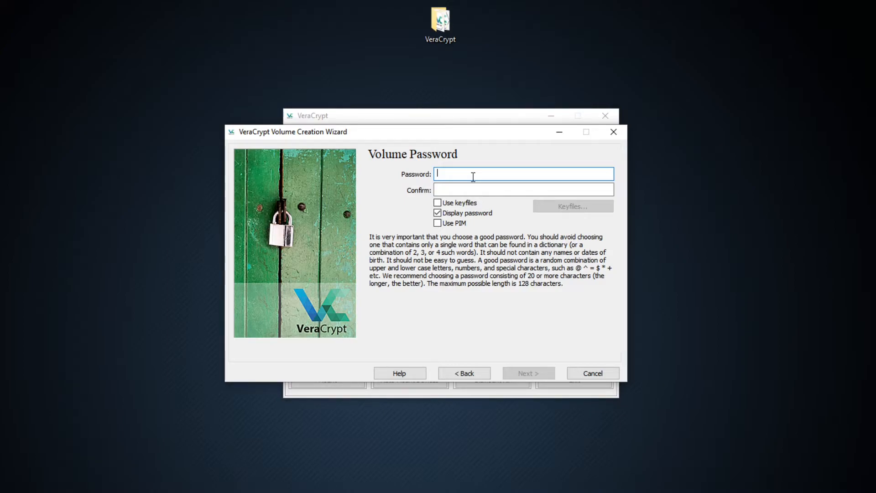
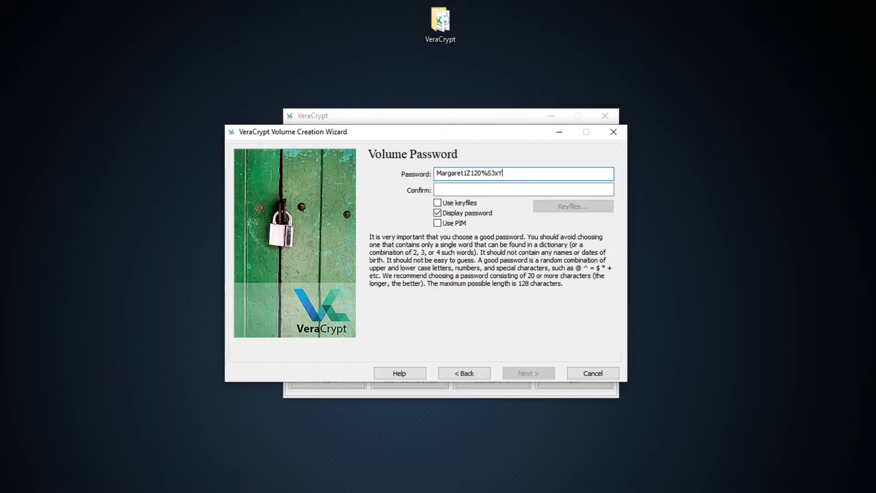
key("ctrl+a")
key("ctrl+c")
left_click(472, 187)
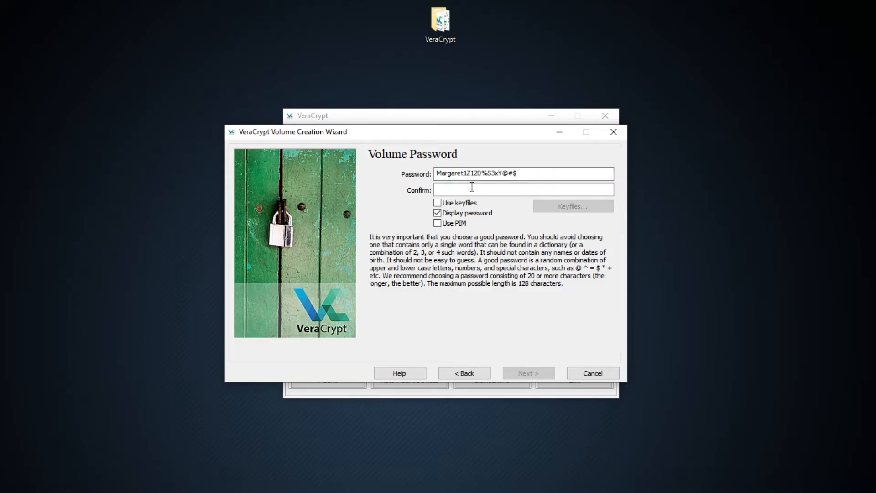
key("ctrl+v")
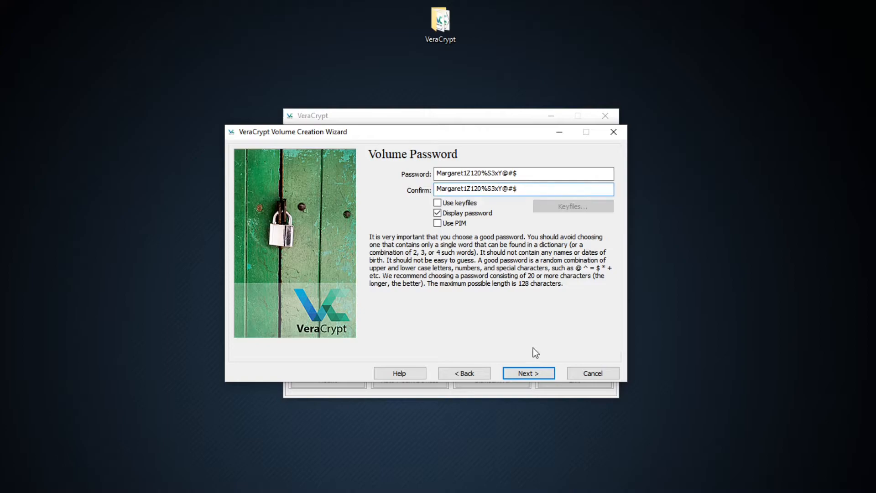
left_click(525, 372)
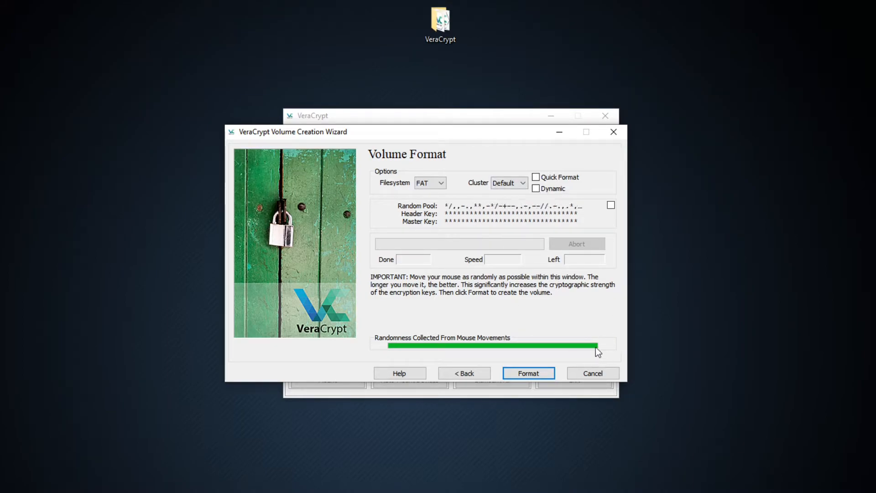
Format the new volume with the FAT filesystem and default cluster size, and close the creation wizard.
left_click(534, 373)
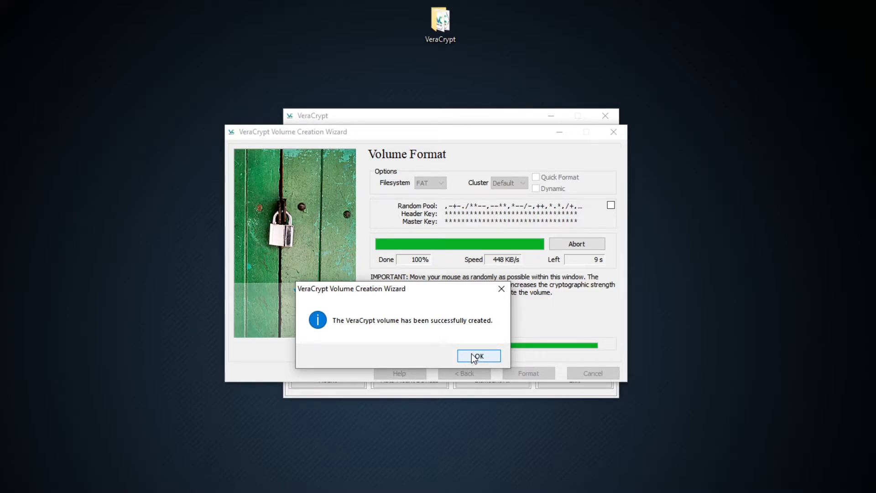
left_click(473, 358)
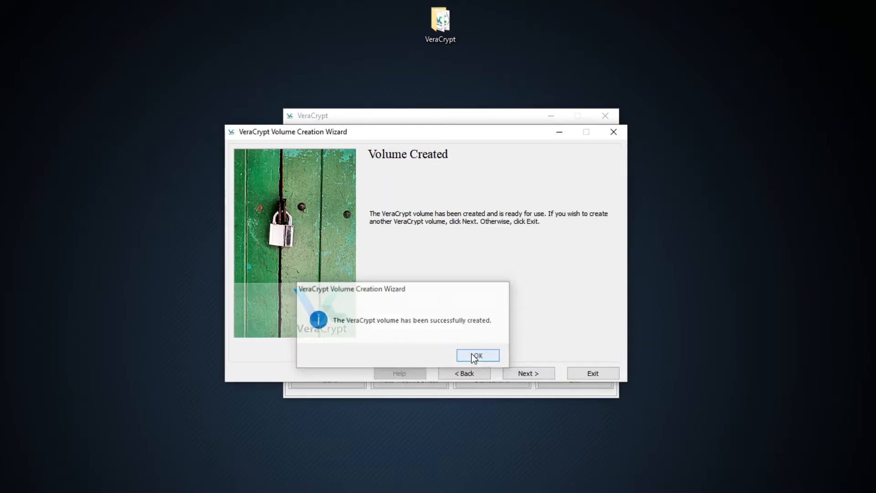
left_click(592, 373)
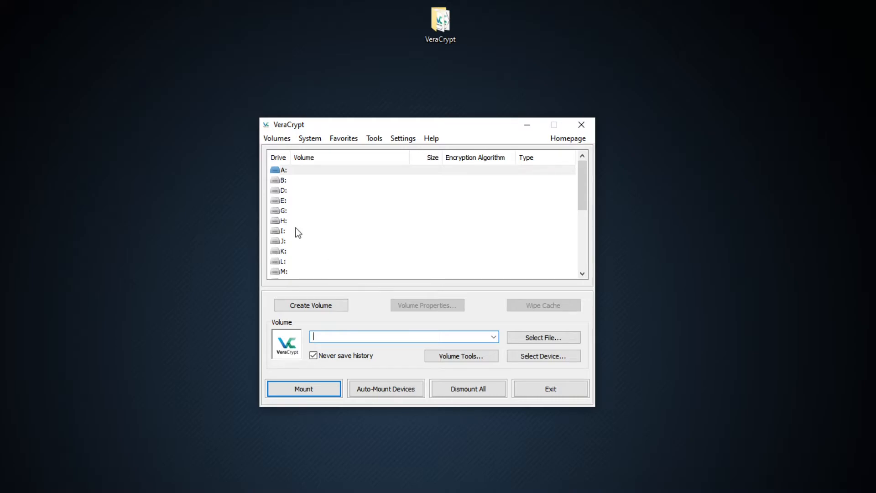
Select drive letter A: as the mount slot and choose the container named file on Local Disk (C:) as the volume.
left_click(284, 169)
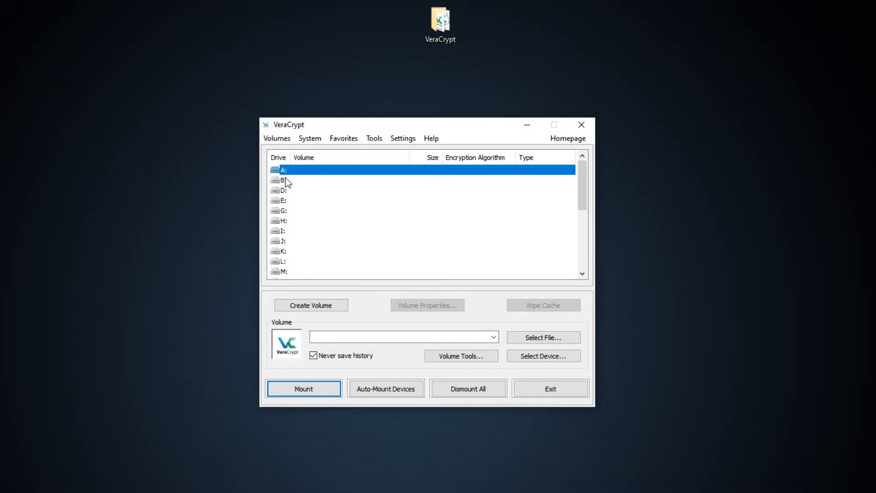
left_click(534, 340)
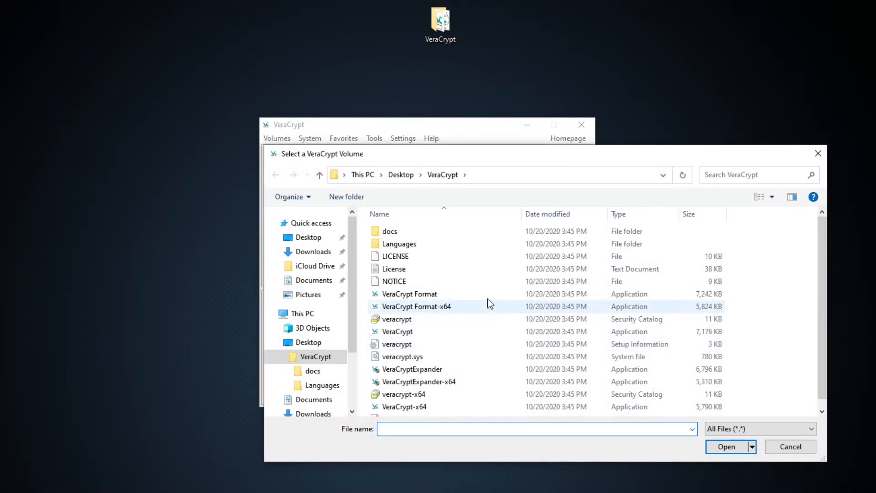
scroll(329, 332, "down", 3)
left_click(318, 375)
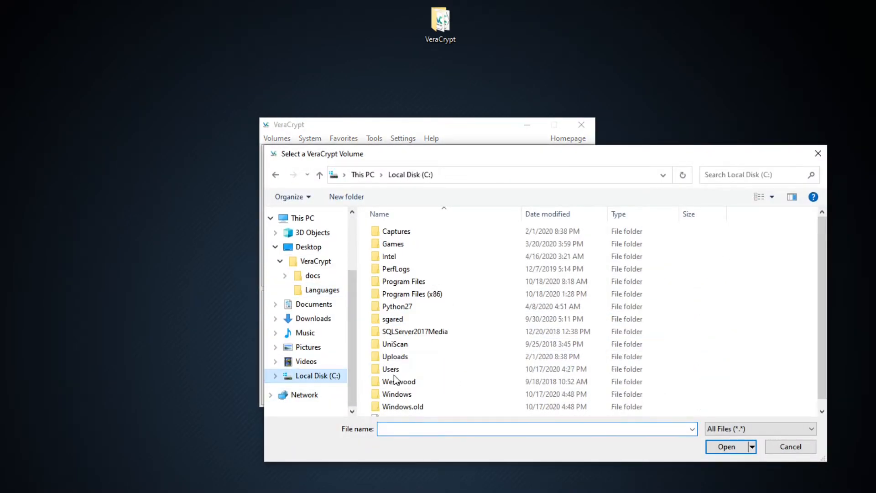
scroll(395, 380, "down", 1)
double_click(414, 411)
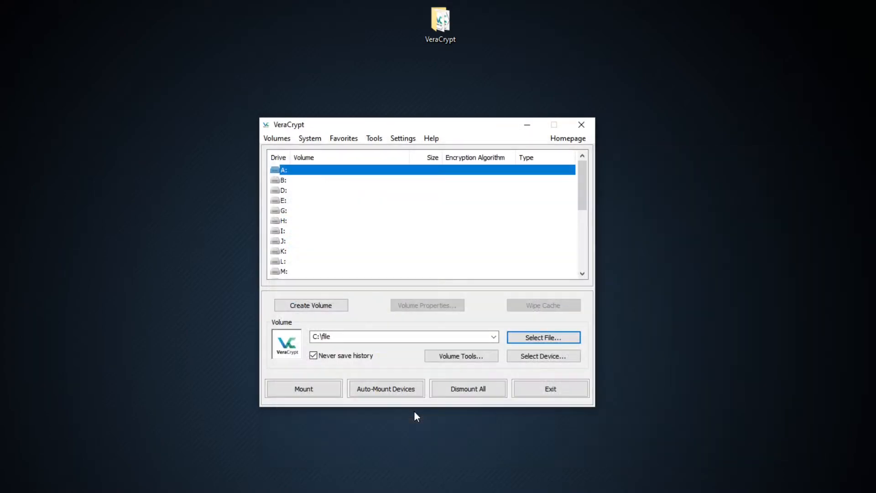
Start mounting the container with the password displayed, and enter the volume password.
left_click(316, 392)
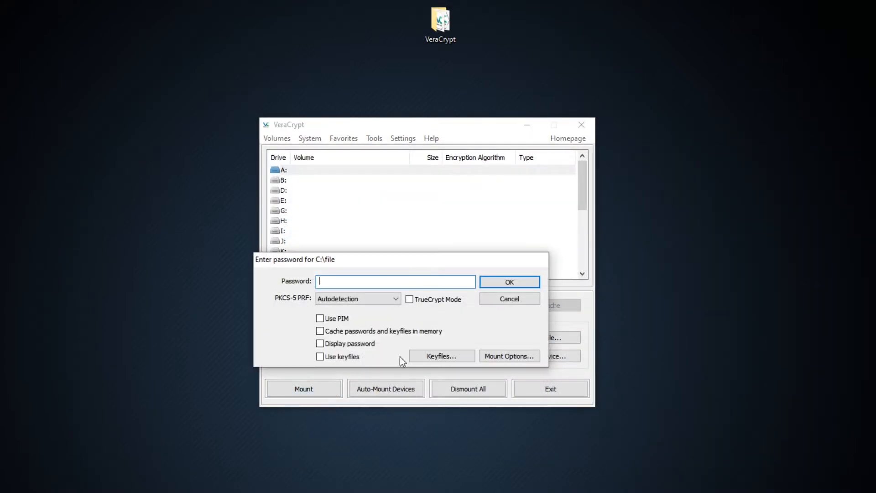
left_click(365, 344)
left_click(386, 283)
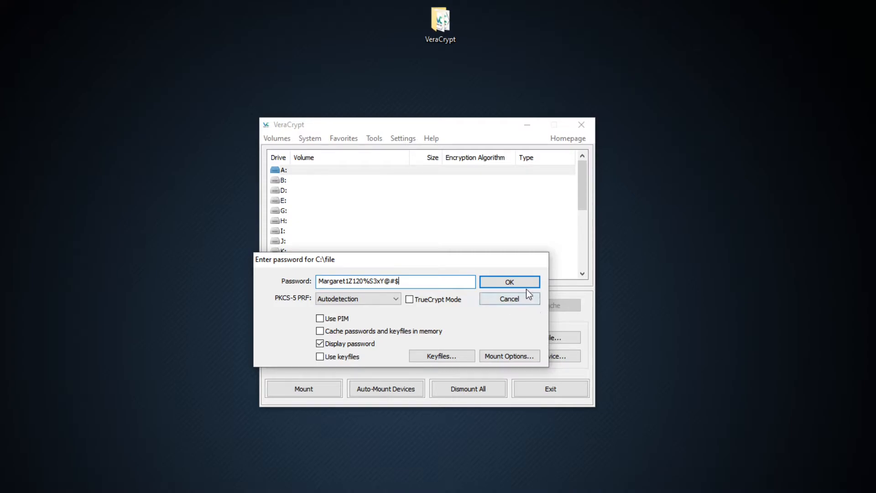
Finish mounting the container as drive A: and open the mounted drive.
left_click(524, 283)
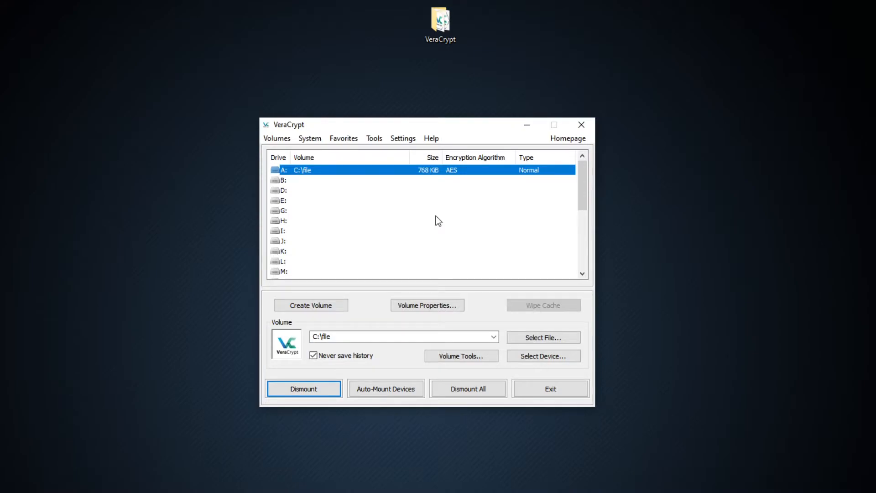
right_click(393, 168)
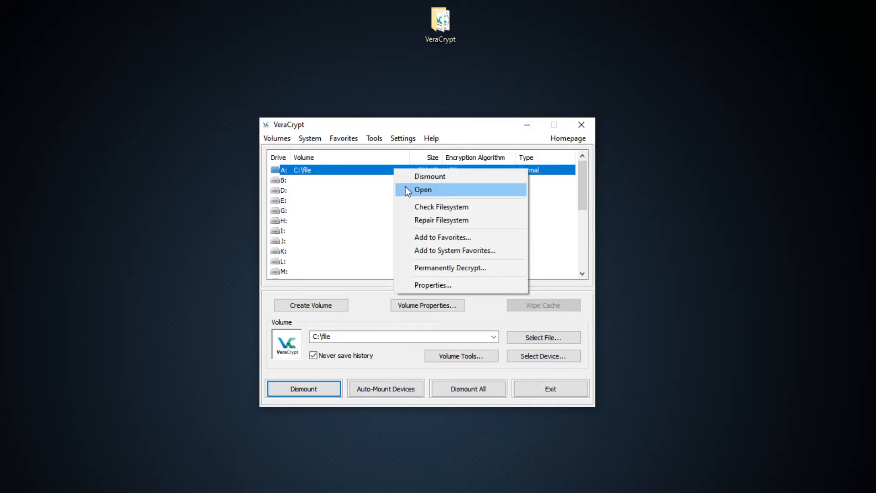
double_click(371, 173)
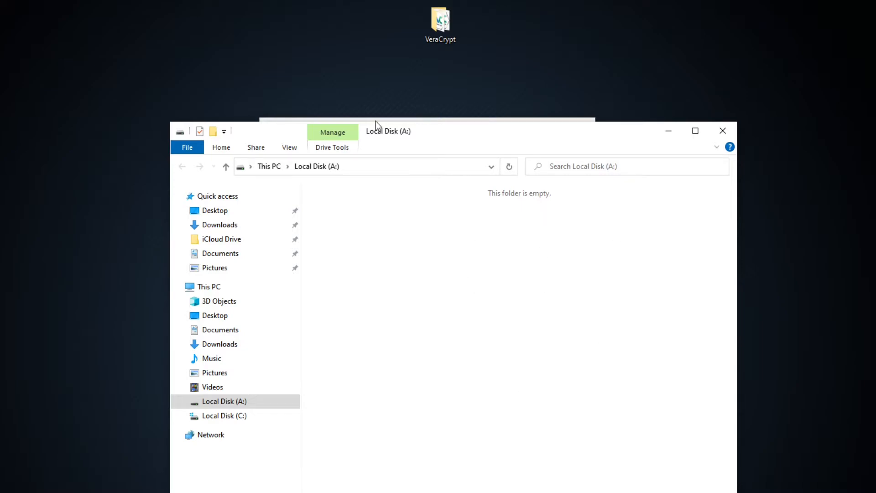
left_click_drag(440, 133, 431, 130)
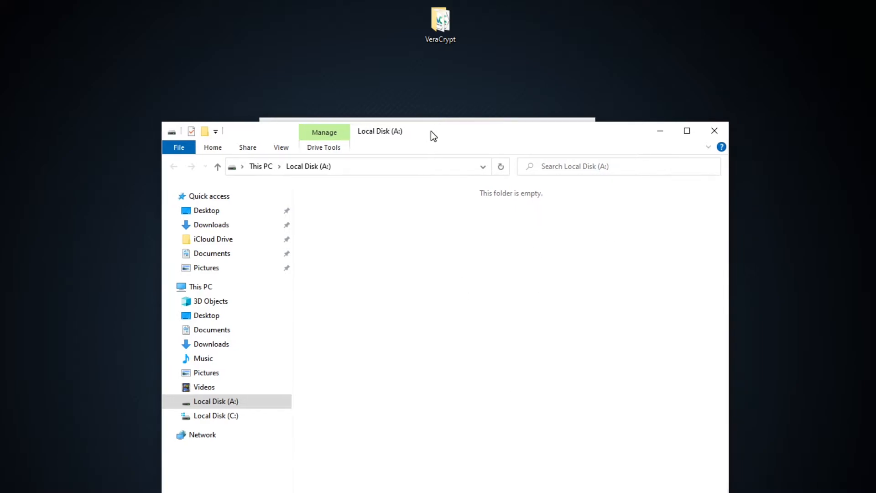
Create a new text document named thisfile on Local Disk (A:).
right_click(436, 241)
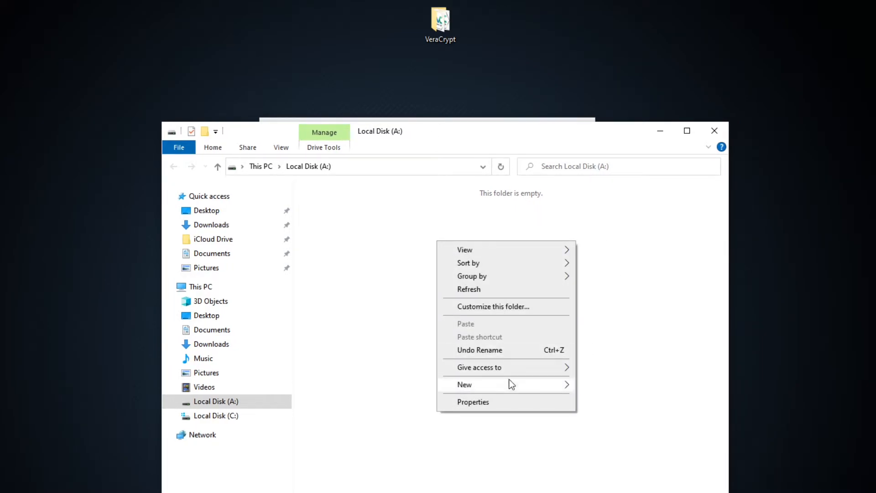
mouse_move(527, 381)
left_click(612, 489)
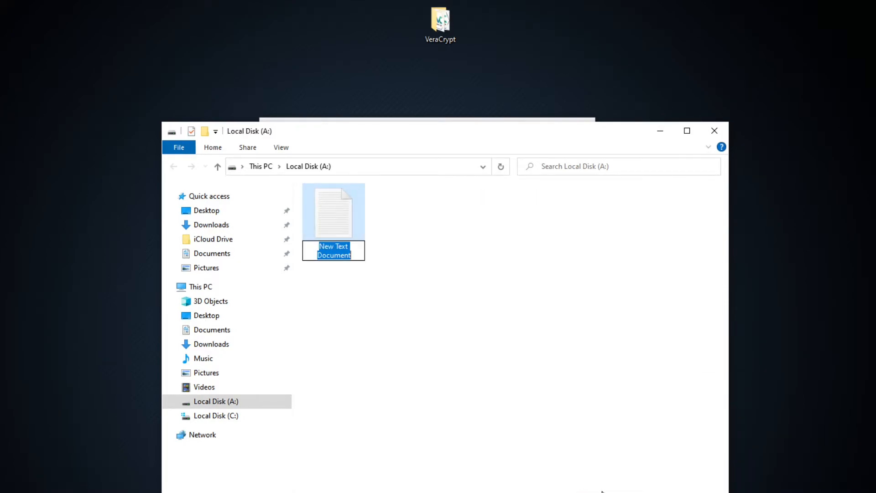
type("thisfile")
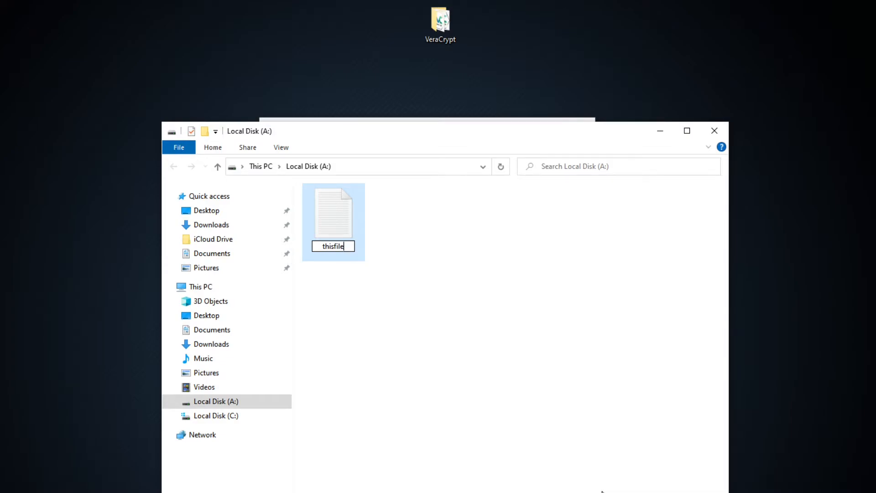
key("Return")
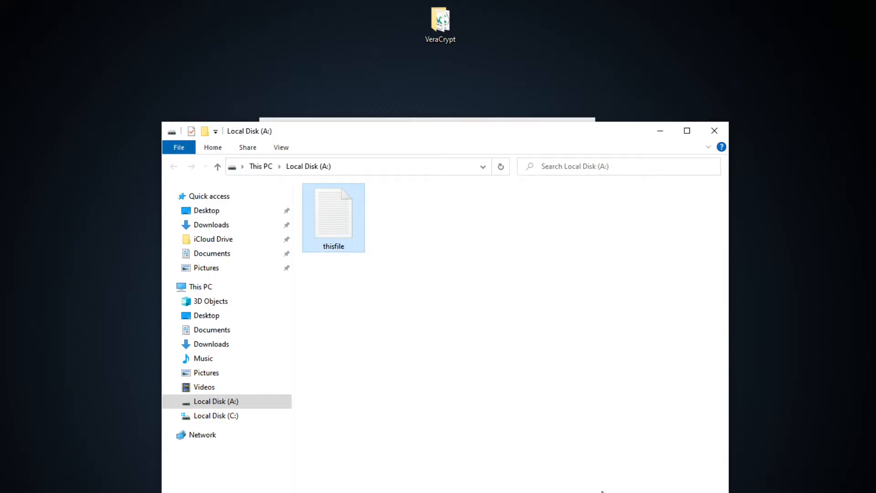
left_click(626, 476)
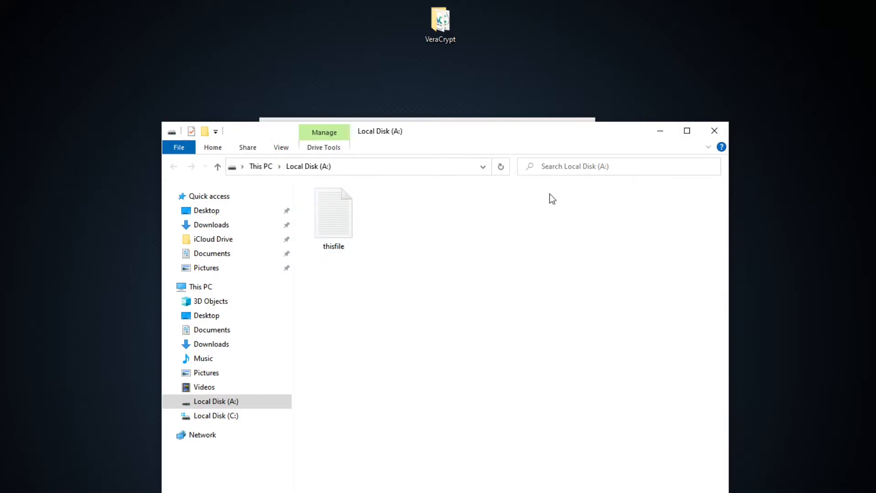
Close the drive window, reopen drive A: from the volume list to check its contents, and close it again.
left_click_drag(381, 133, 356, 171)
left_click(689, 169)
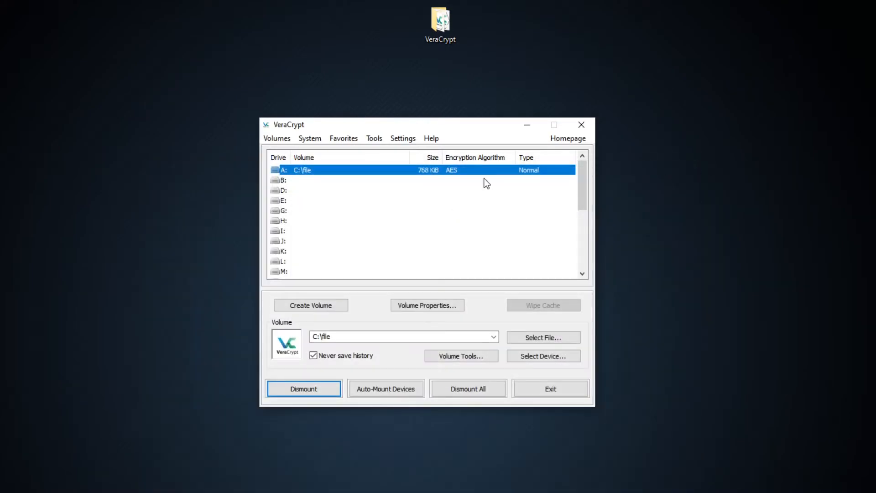
double_click(357, 171)
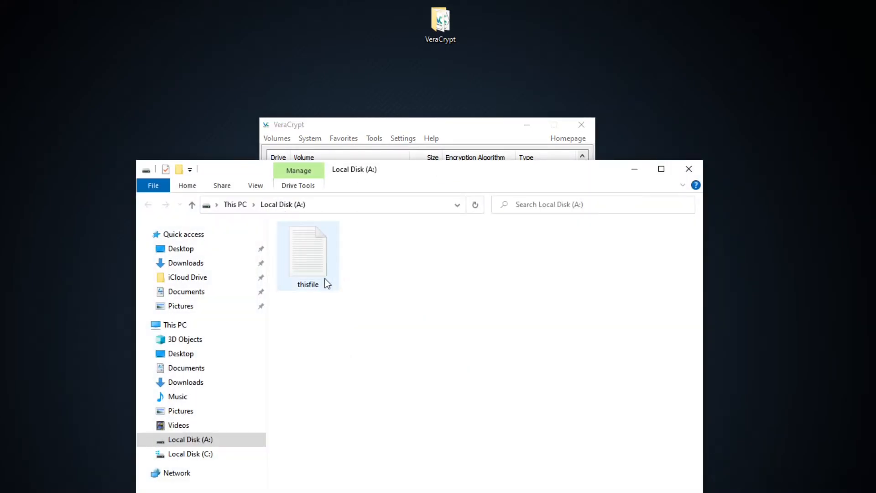
left_click(688, 170)
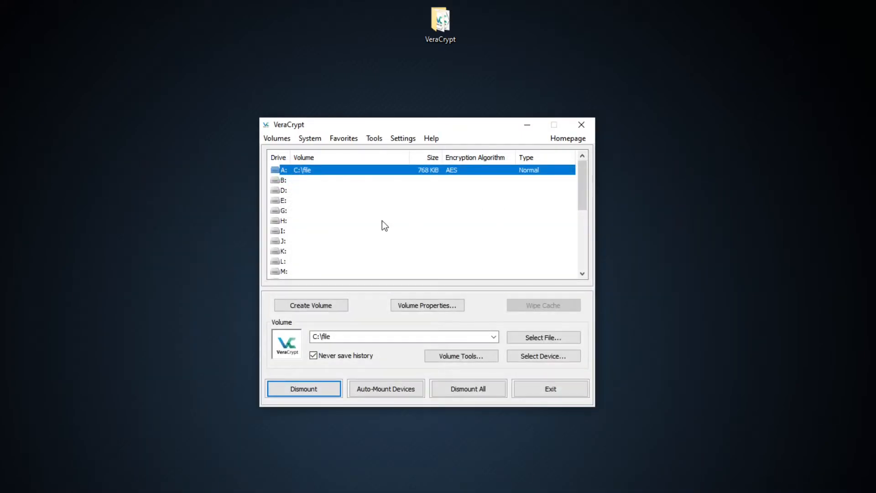
Dismount the container, then remount it as drive A: using the volume password and open the drive.
left_click(336, 390)
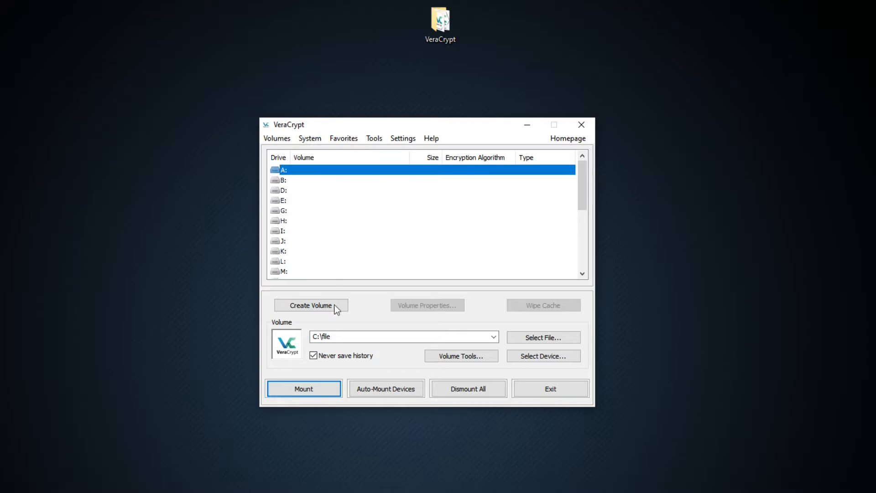
left_click(314, 388)
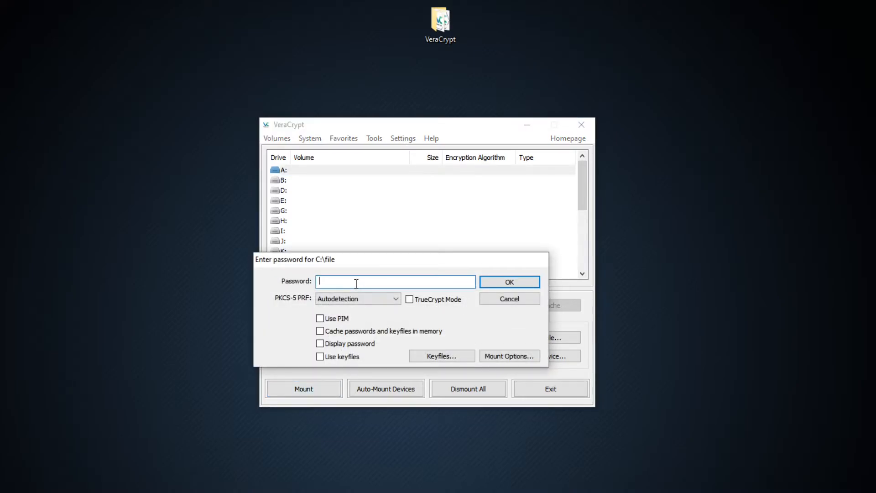
type("aaaaa")
key("BackSpace")
key("BackSpace")
key("BackSpace")
key("BackSpace")
key("BackSpace")
type("aaaaaaaaaaaaaaaaaaaaaa")
key("Return")
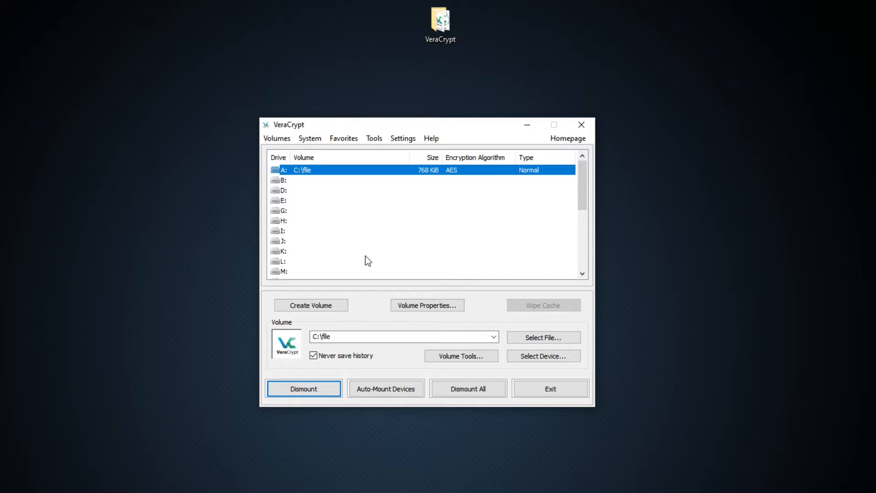
double_click(359, 169)
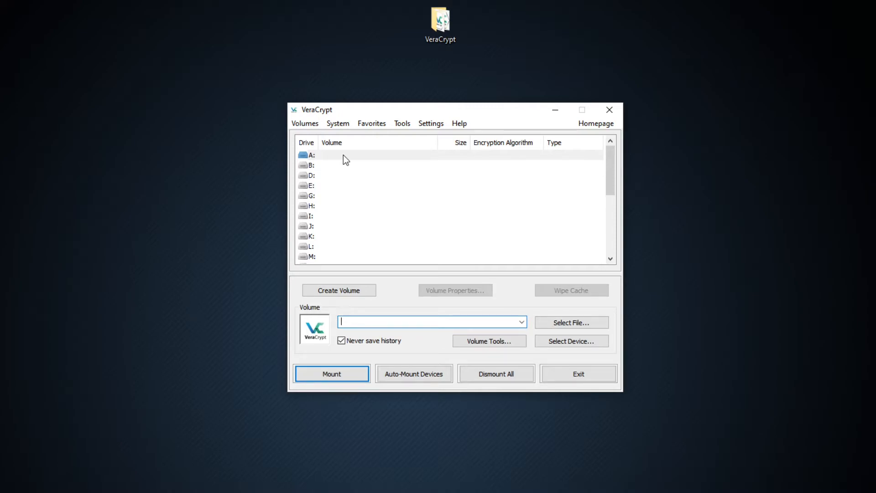
Start a new encrypted file container as a hidden VeraCrypt volume in normal creation mode.
left_click(364, 291)
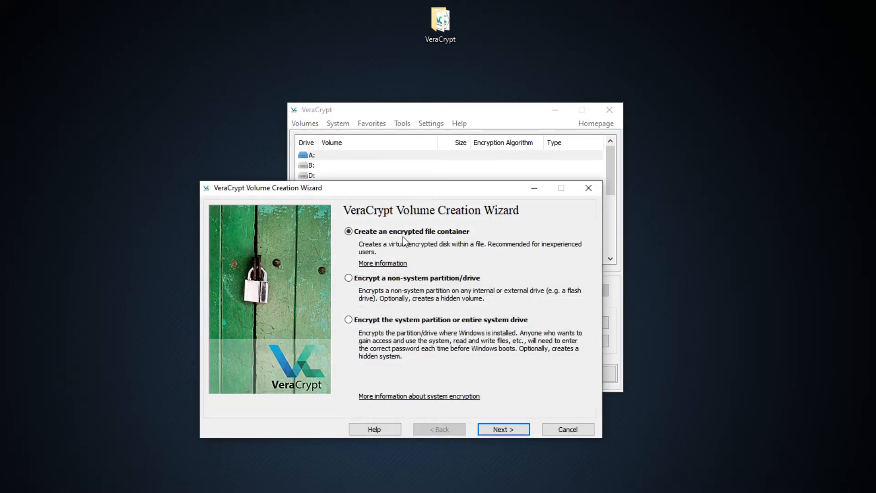
left_click(497, 427)
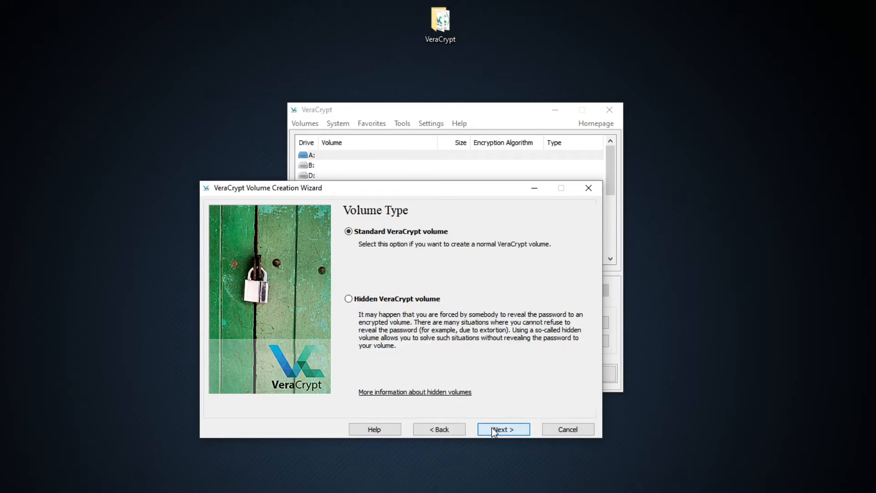
left_click(385, 302)
left_click(500, 431)
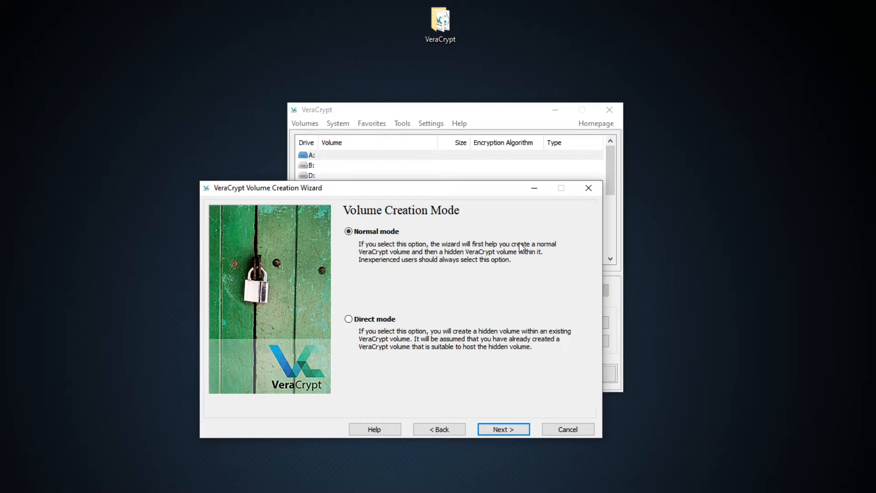
left_click(508, 430)
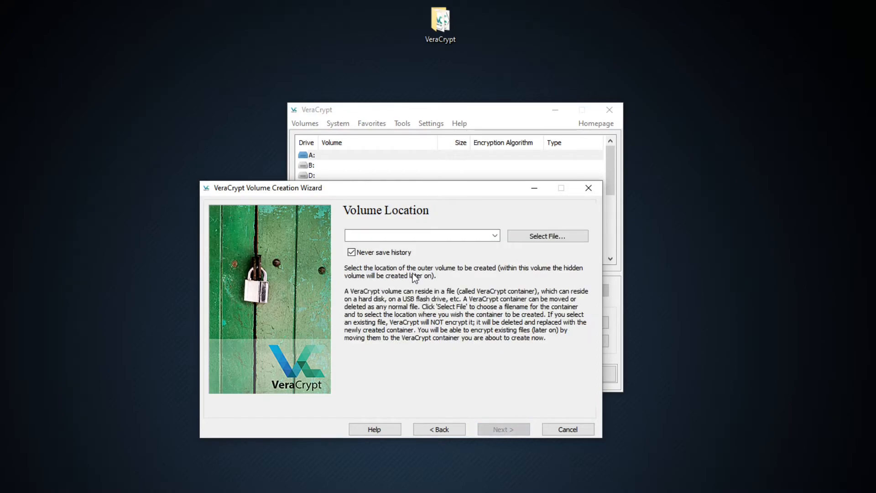
Set the outer volume's location to a new file named file2 on Local Disk (C:) and accept it.
left_click(529, 236)
scroll(410, 342, "down", 1)
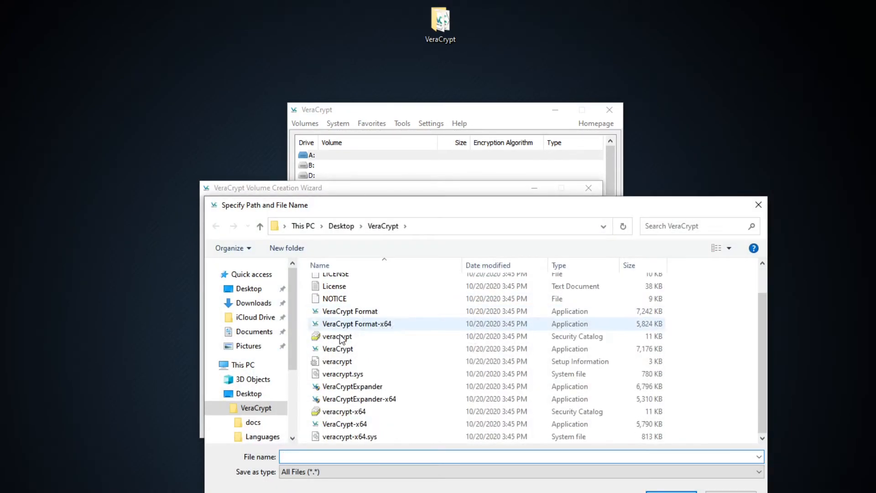
scroll(282, 422, "down", 3)
left_click(267, 408)
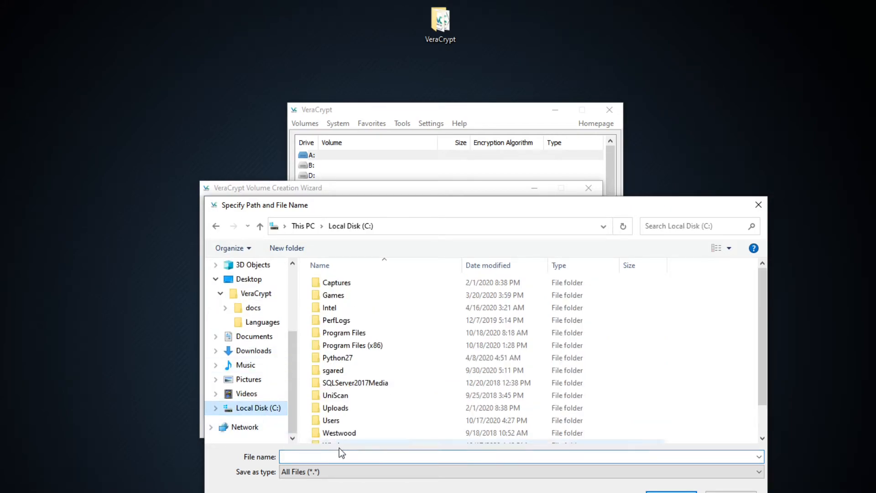
scroll(363, 399, "down", 1)
left_click(338, 455)
type("f")
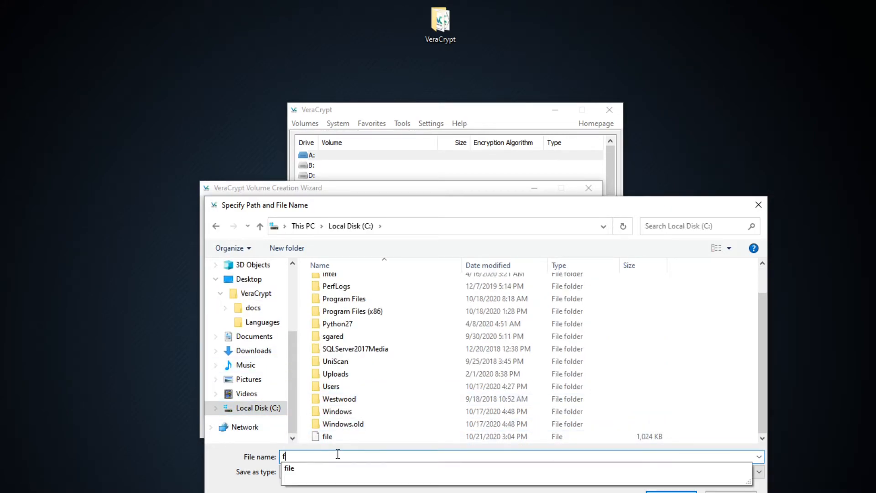
type("ile2")
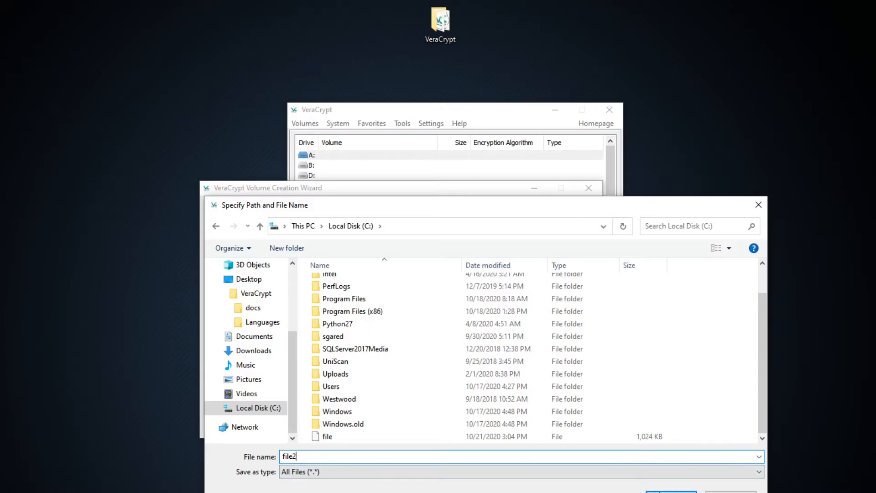
left_click(659, 491)
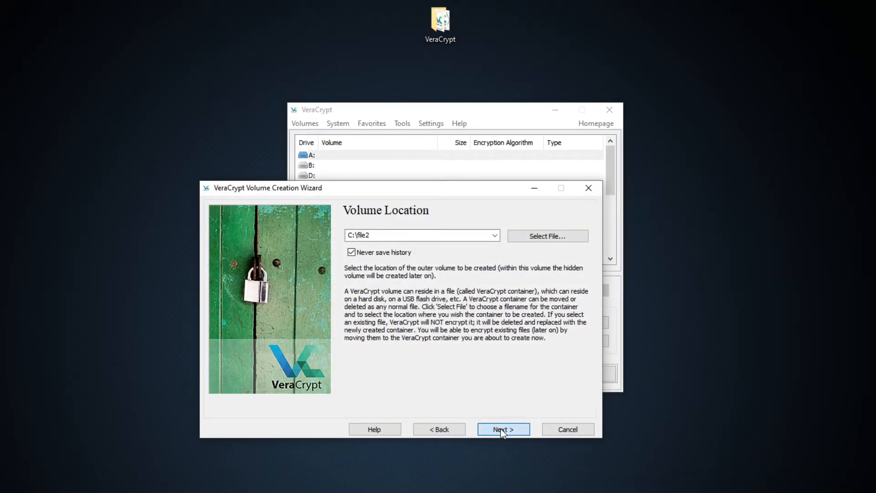
left_click(501, 430)
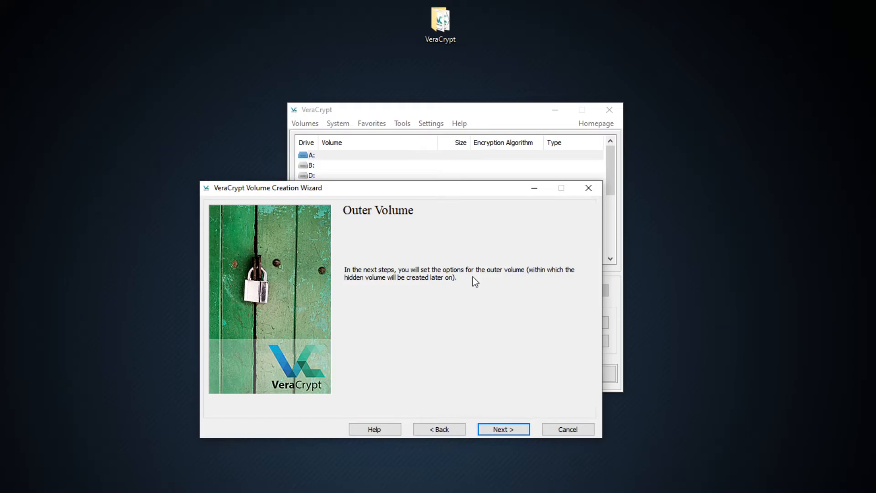
Keep AES encryption with the SHA-512 hash for the outer volume and set its size to 2 MB.
left_click(501, 428)
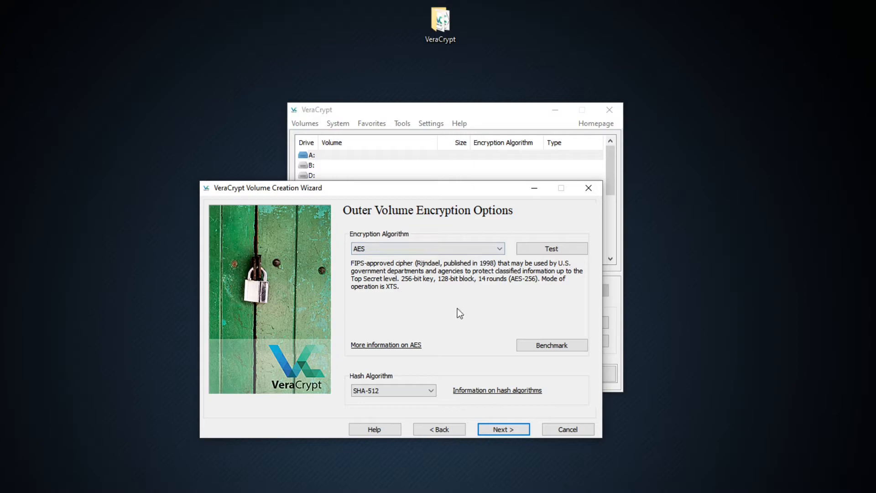
left_click(501, 431)
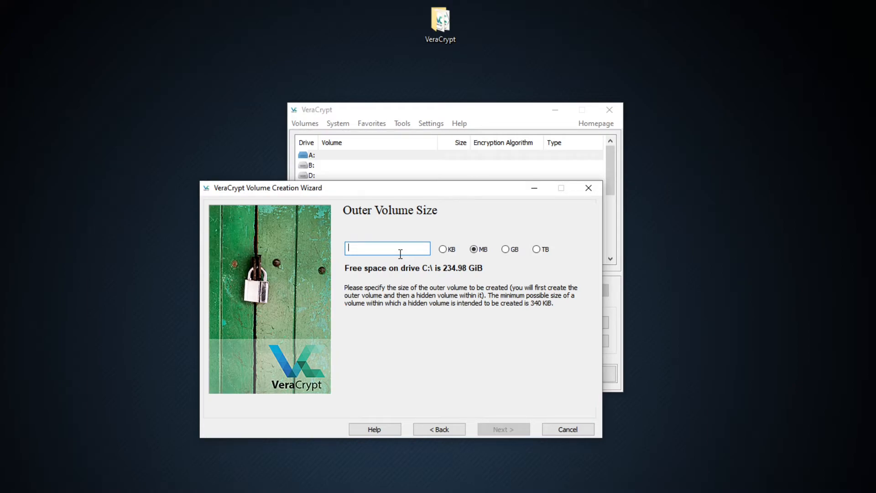
type("2")
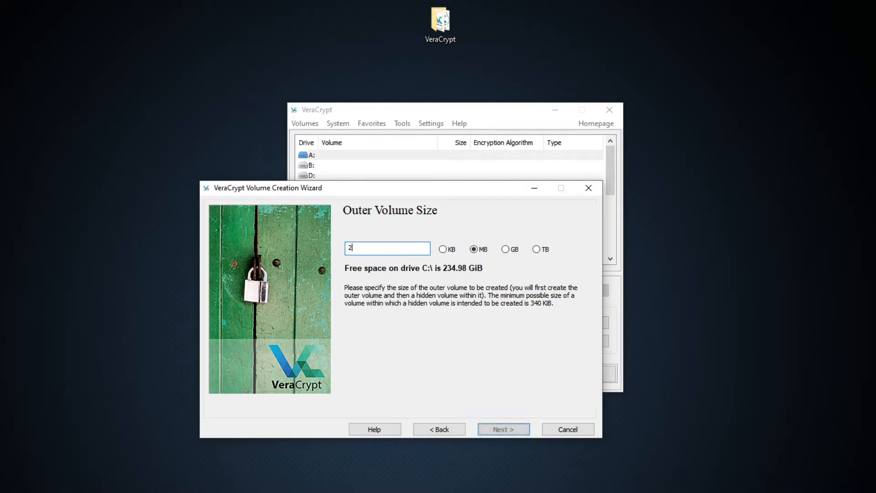
left_click(504, 429)
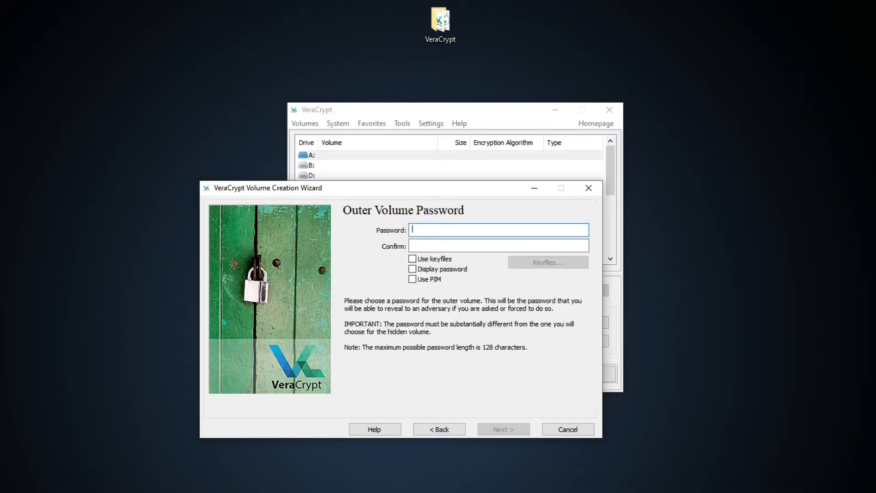
Display the outer volume password, paste it into the password and confirmation fields, and accept using a short password.
left_click(450, 273)
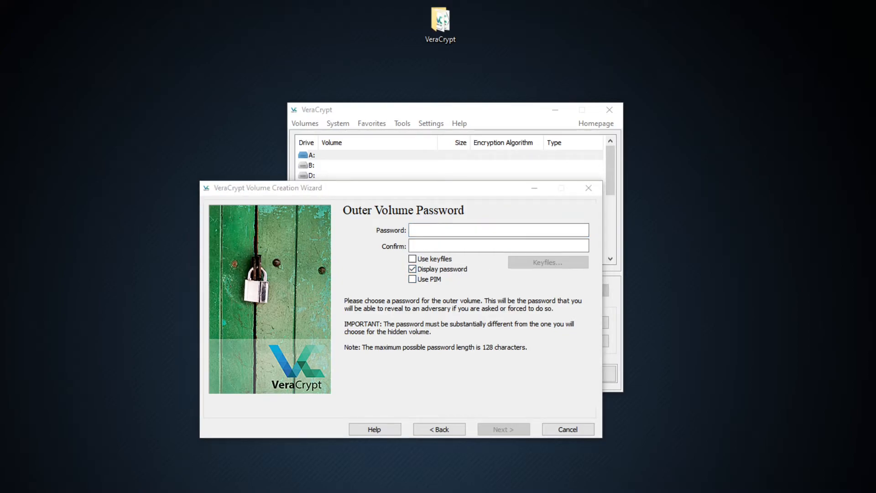
left_click(490, 229)
key("ctrl+v")
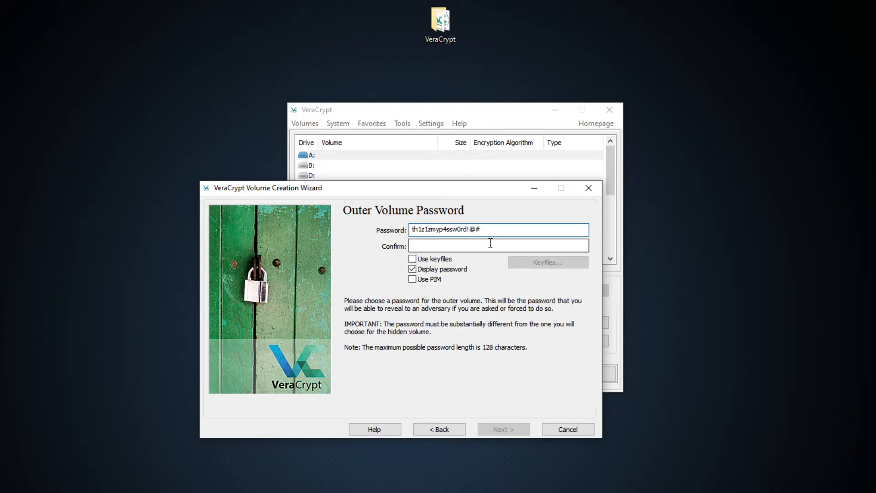
left_click(441, 245)
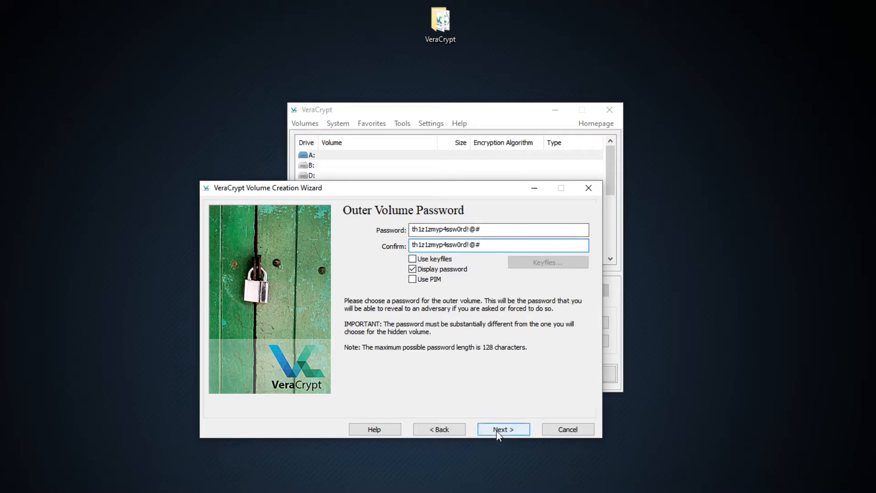
left_click(497, 431)
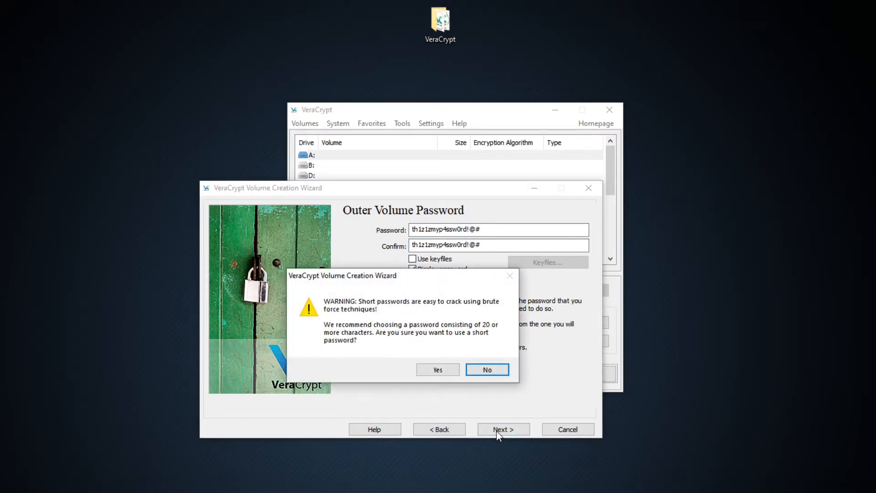
left_click(445, 370)
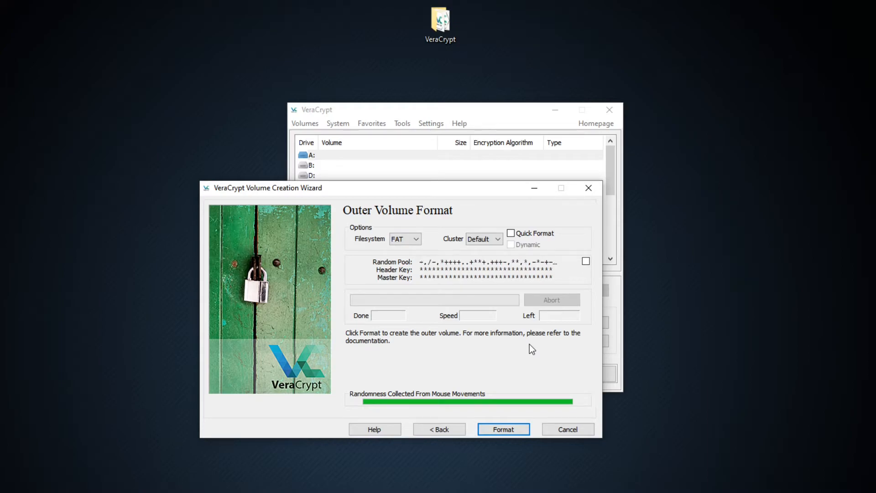
Format the outer volume as FAT and add a new text document named "dummy passwords" to it.
left_click(515, 428)
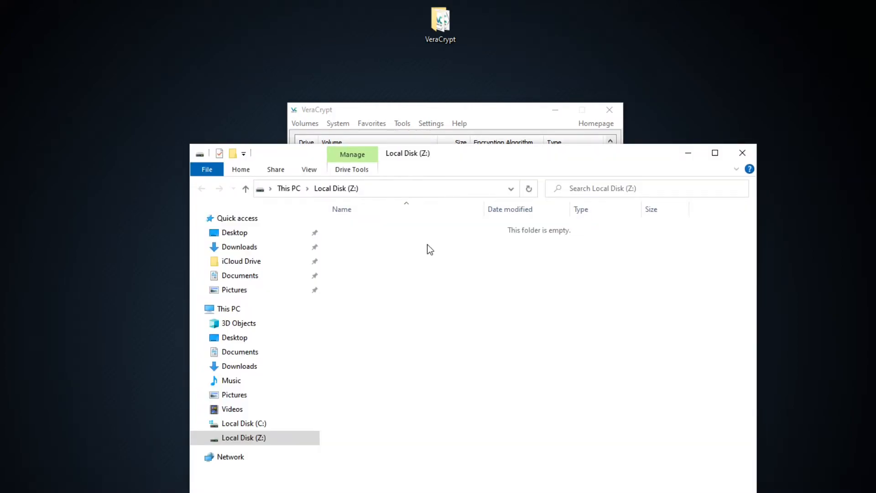
right_click(430, 288)
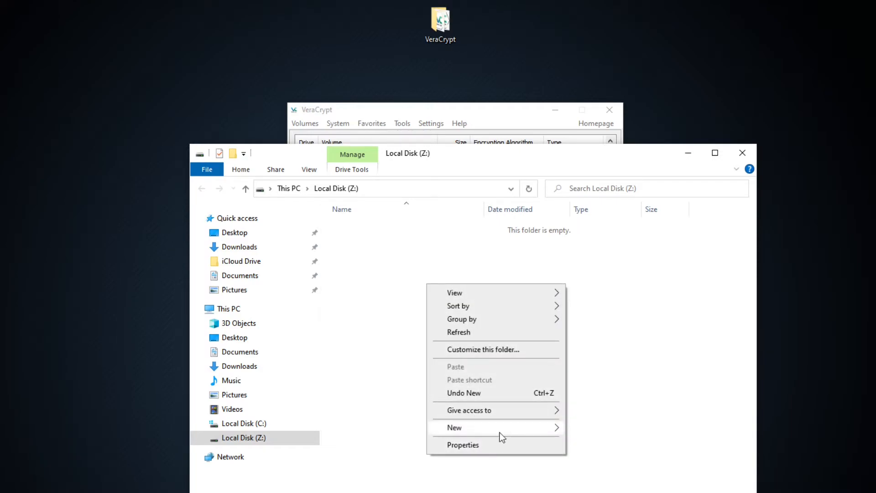
mouse_move(519, 431)
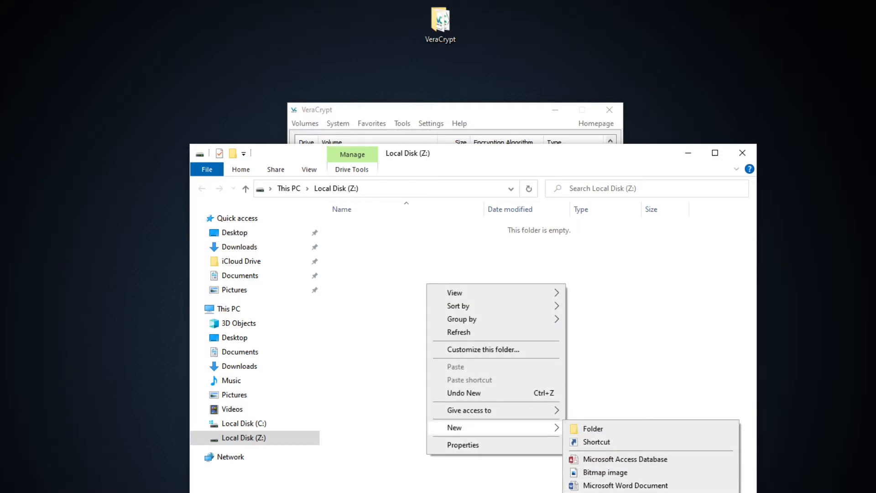
left_click(599, 492)
type("d")
type("my ")
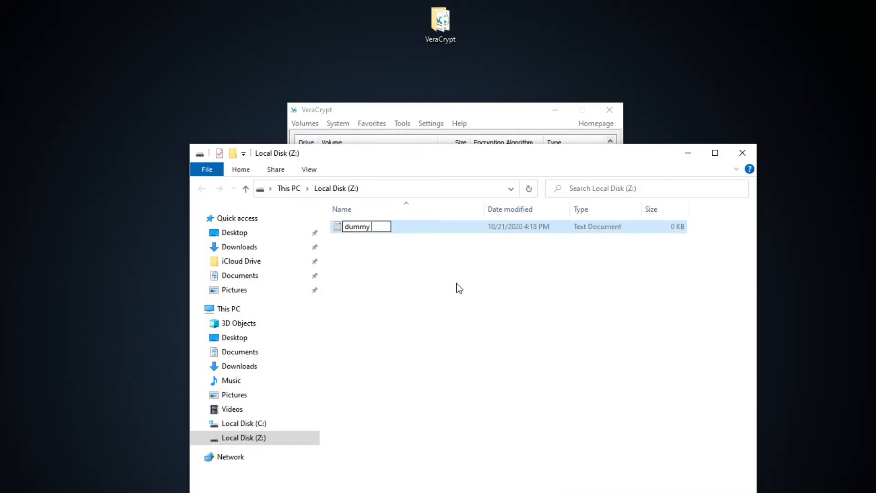
type("passwords")
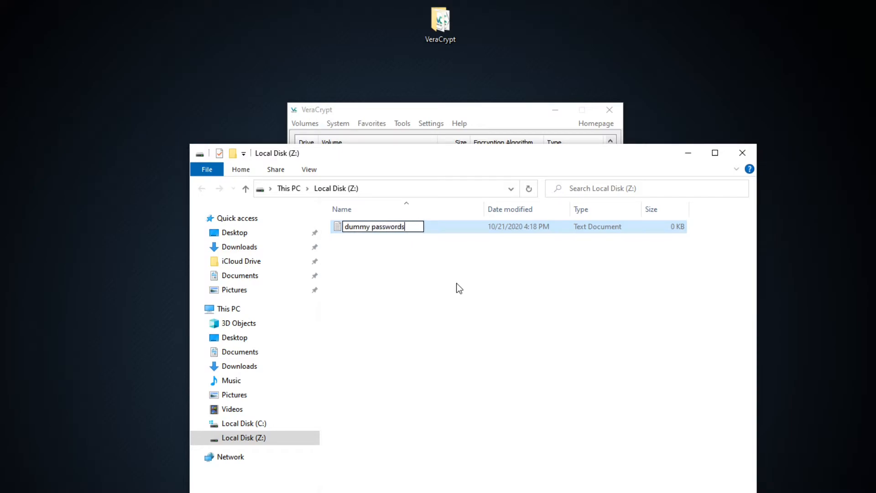
key("Return")
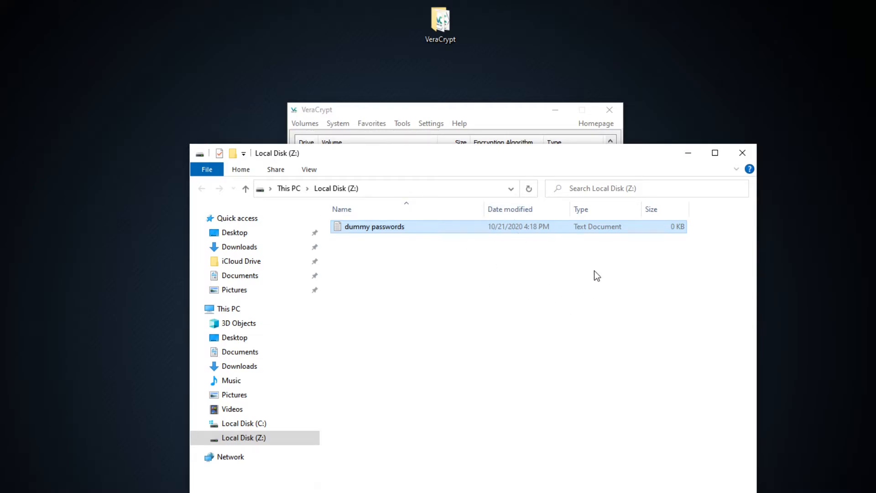
left_click(742, 152)
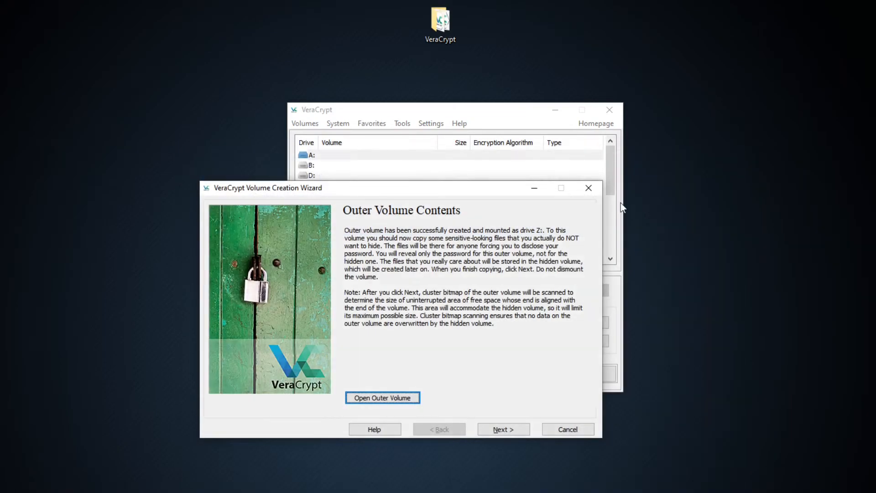
Keep AES encryption with the SHA-512 hash for the hidden volume and set its size to 1 MB.
left_click(518, 431)
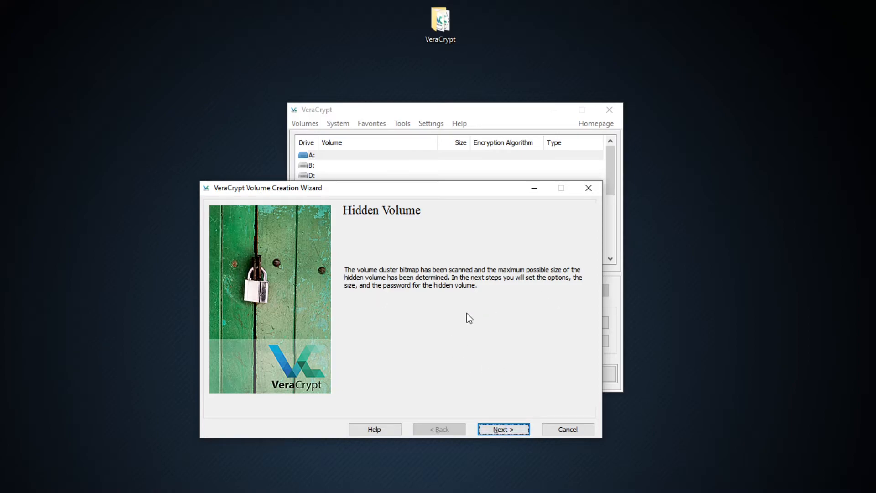
left_click(500, 430)
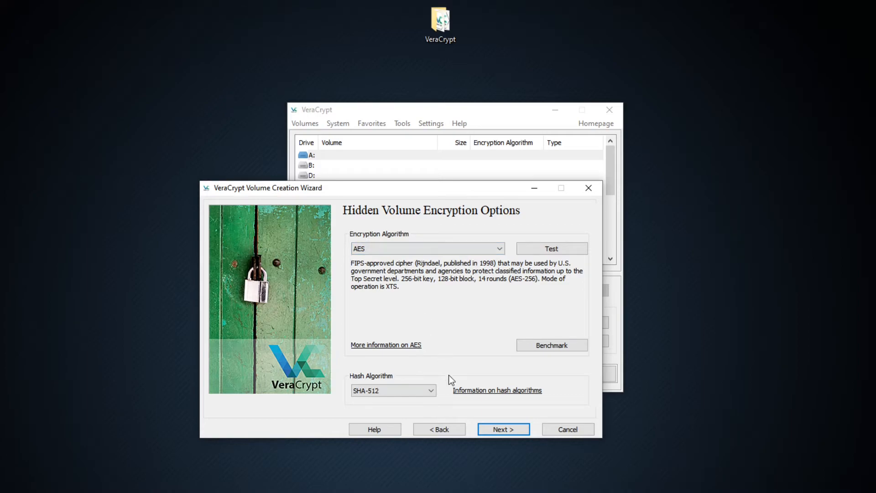
left_click(500, 429)
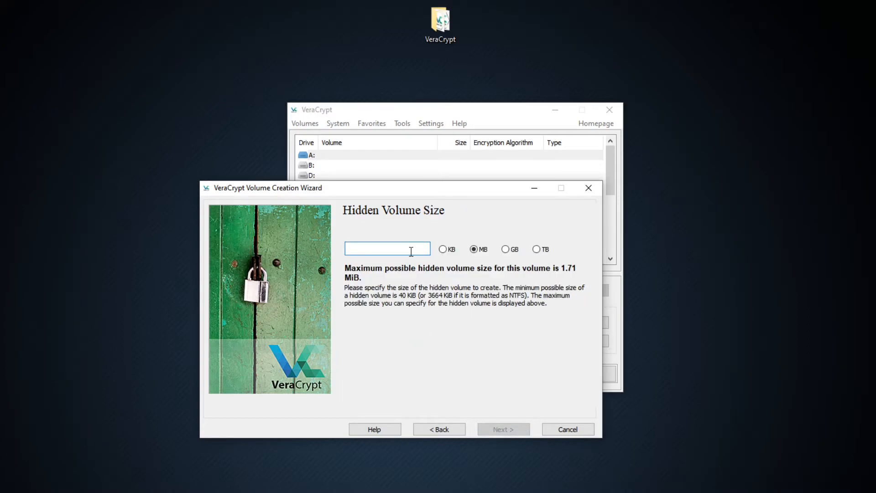
type("1")
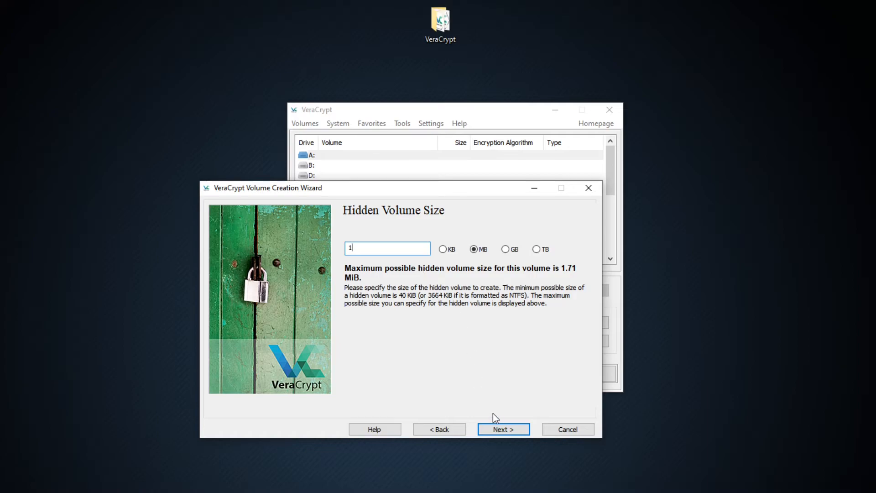
left_click(498, 429)
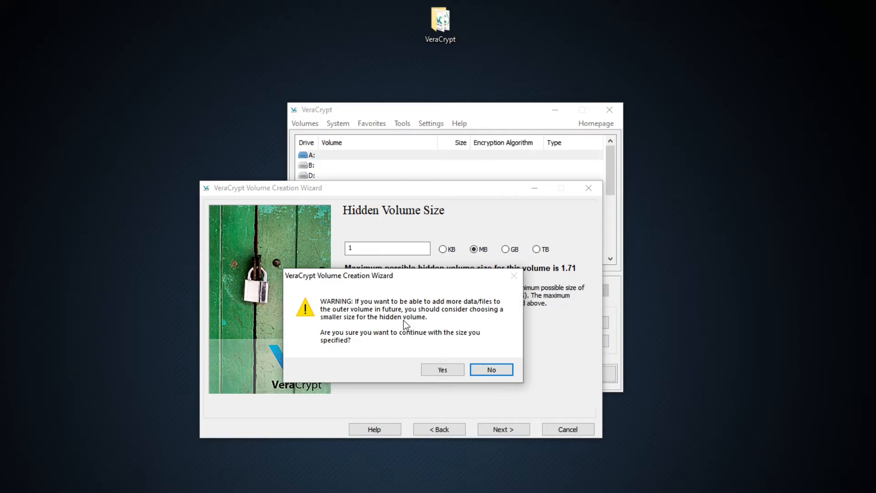
left_click(443, 369)
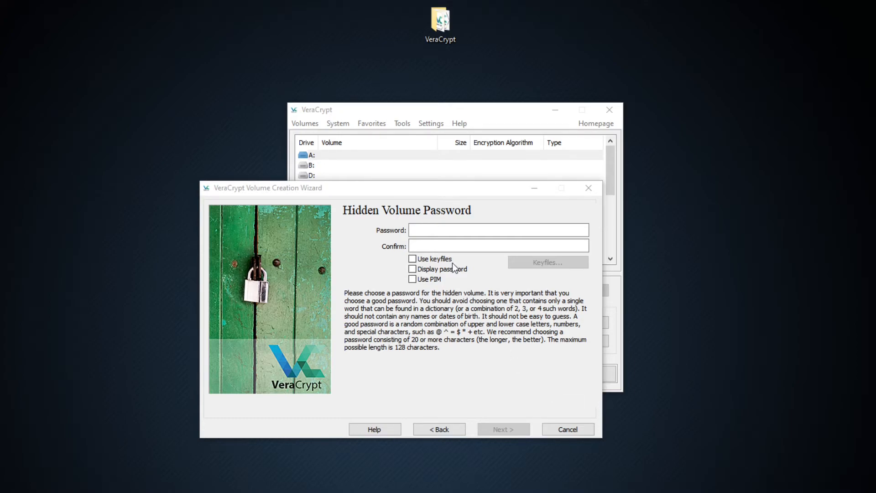
Paste the hidden volume password into the password and confirmation fields, display it, and accept it.
left_click(447, 231)
key("ctrl+v")
left_click(446, 246)
key("ctrl+v")
left_click(429, 270)
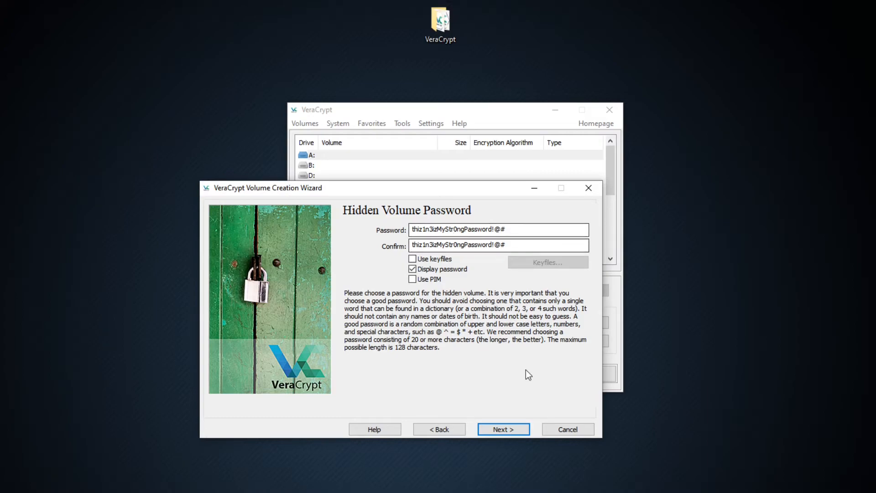
left_click(507, 427)
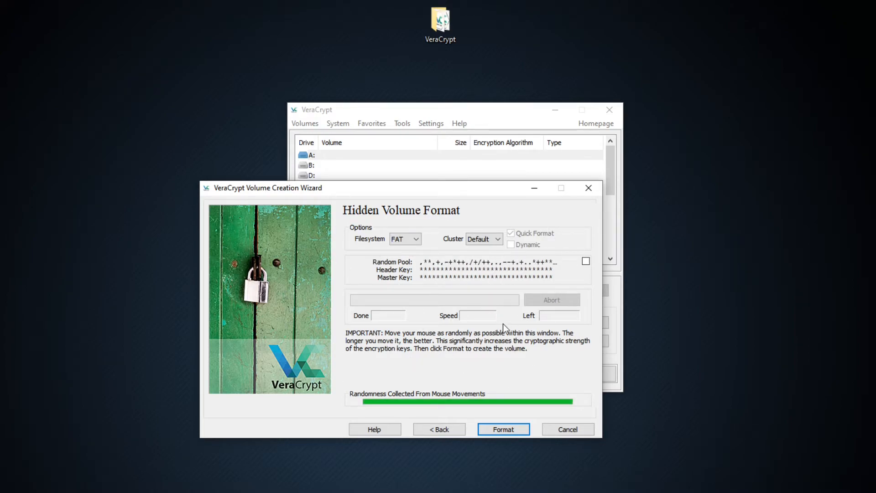
Format the hidden volume with the FAT filesystem and exit the Volume Creation Wizard.
left_click(511, 428)
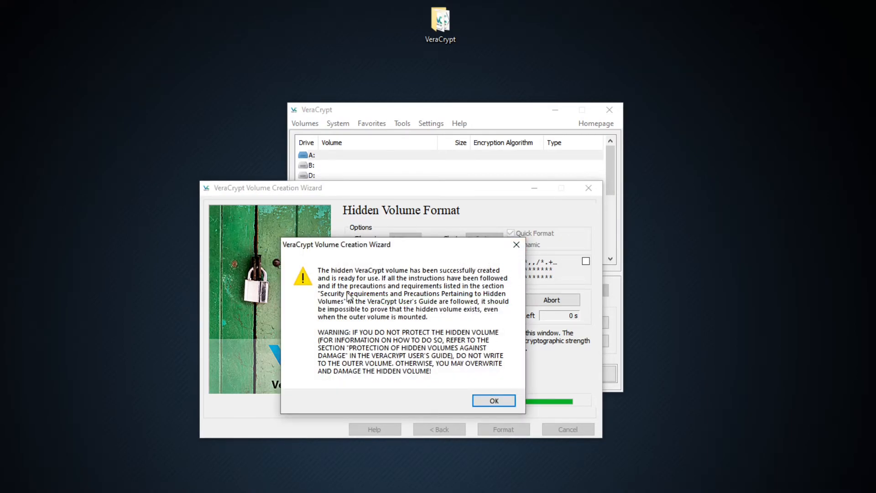
left_click(496, 402)
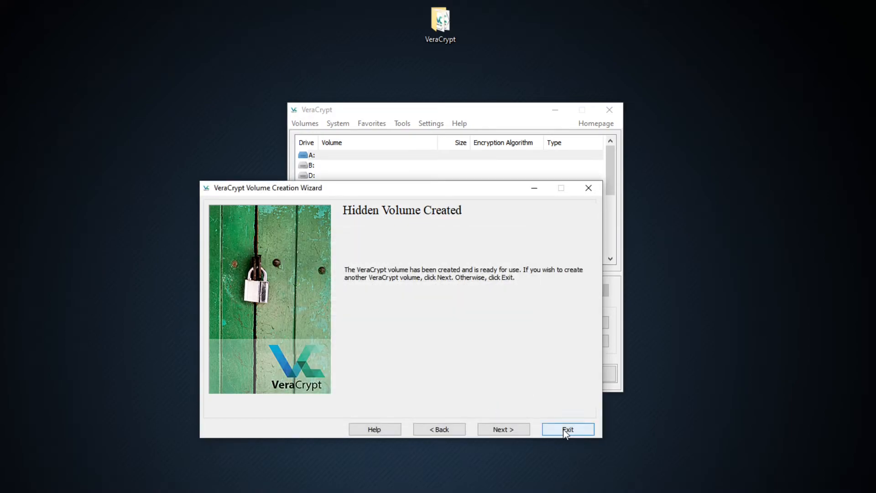
left_click(563, 427)
Choose drive A: and select file2 on Local Disk (C:) as the volume file.
left_click(358, 155)
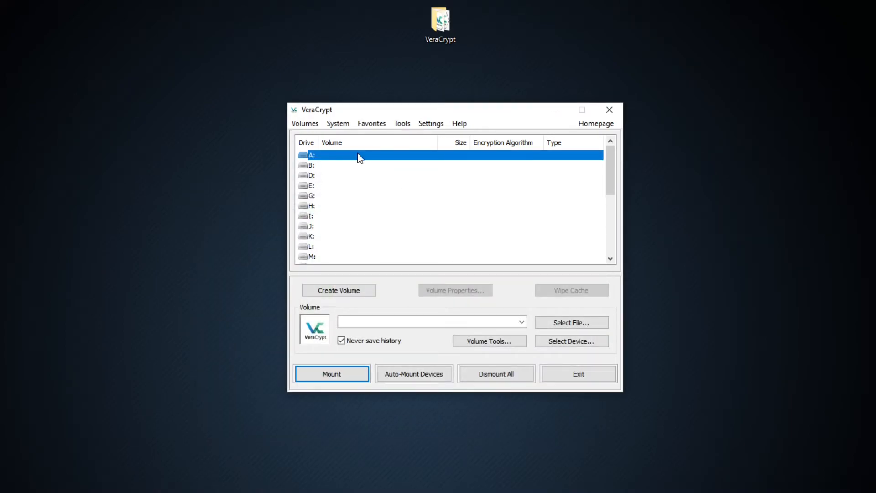
left_click(571, 322)
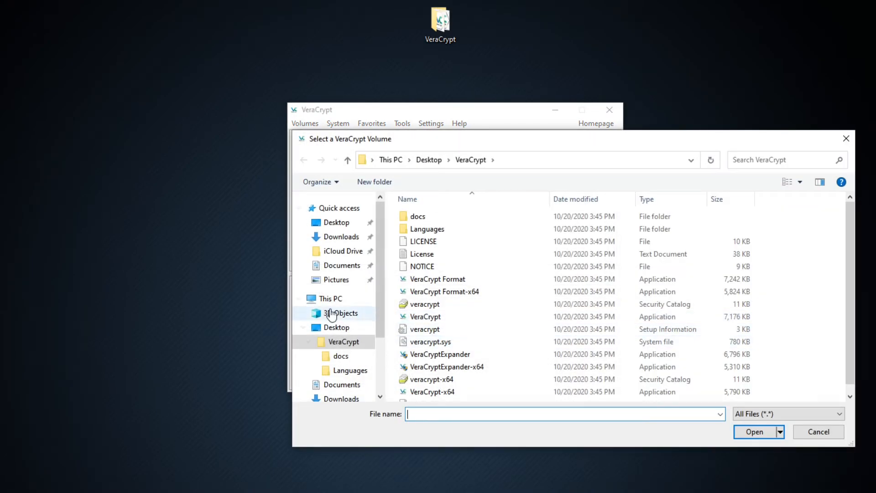
scroll(332, 315, "down", 3)
left_click(345, 360)
scroll(445, 344, "down", 1)
double_click(424, 396)
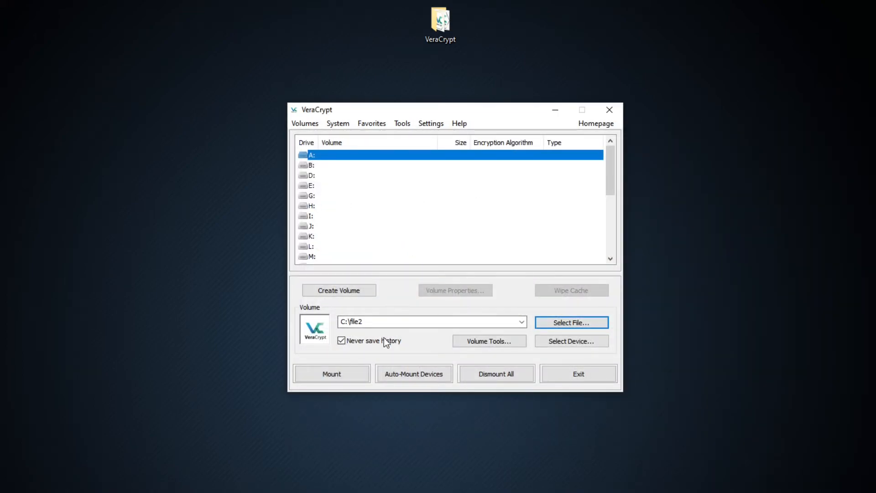
Mount file2 on drive A: by entering the outer volume password.
left_click(355, 373)
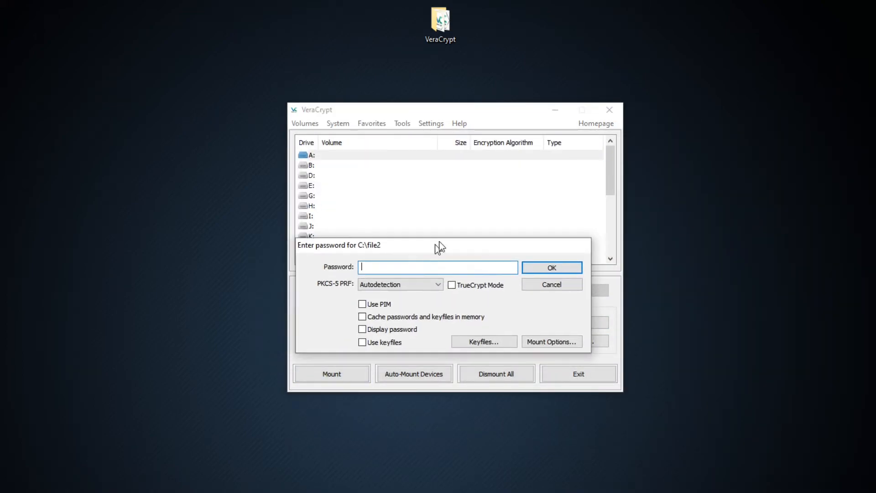
left_click_drag(439, 248, 451, 219)
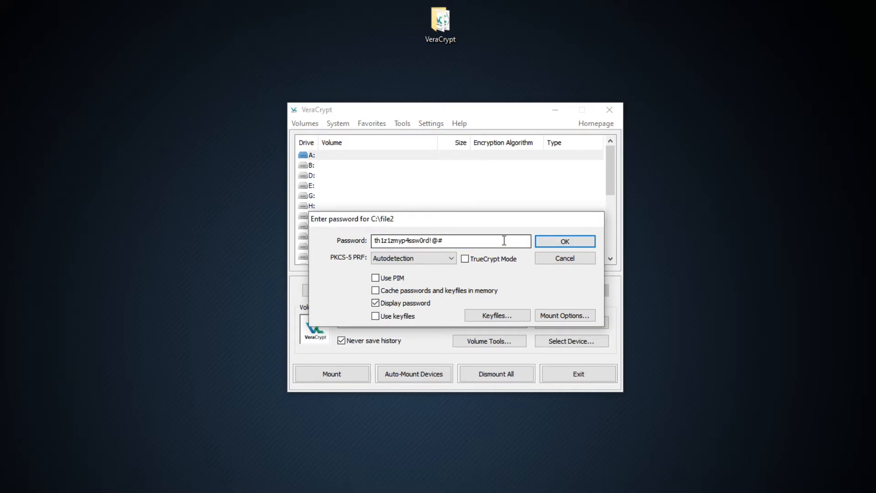
left_click(541, 243)
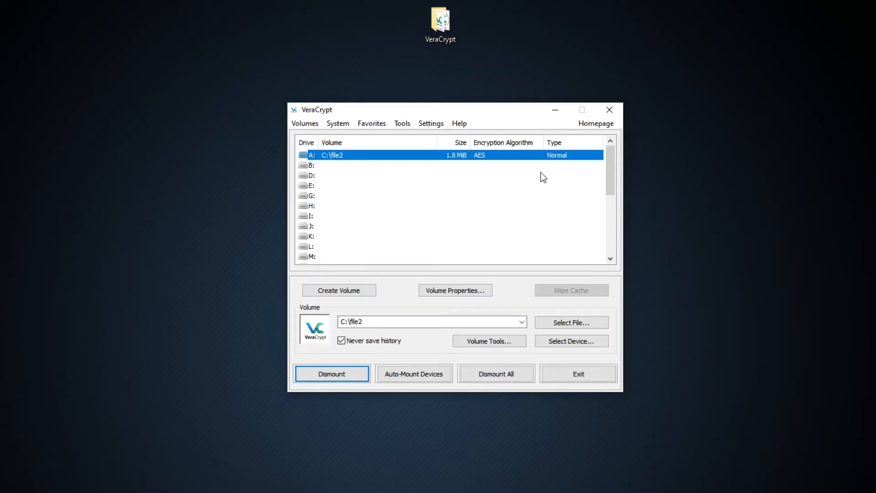
Open the mounted outer volume on drive A:, examine its files, and close the folder window.
double_click(524, 157)
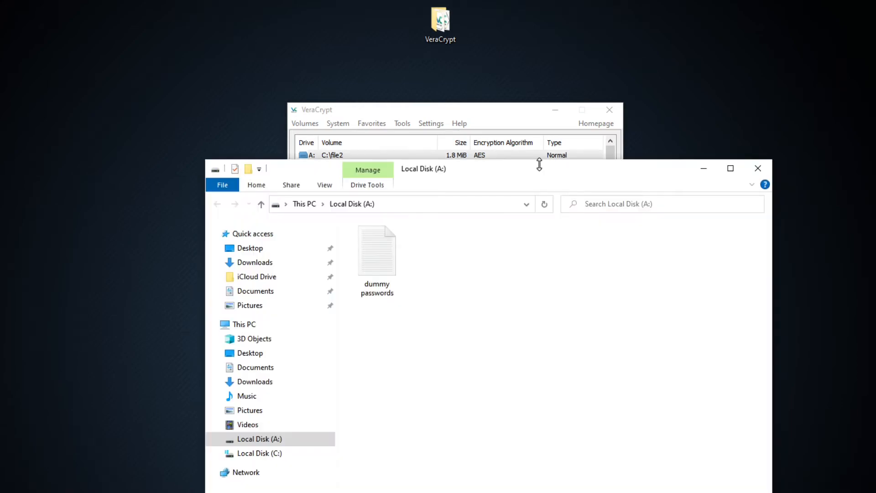
left_click_drag(539, 169, 571, 222)
left_click_drag(589, 479, 383, 289)
left_click_drag(606, 392, 559, 340)
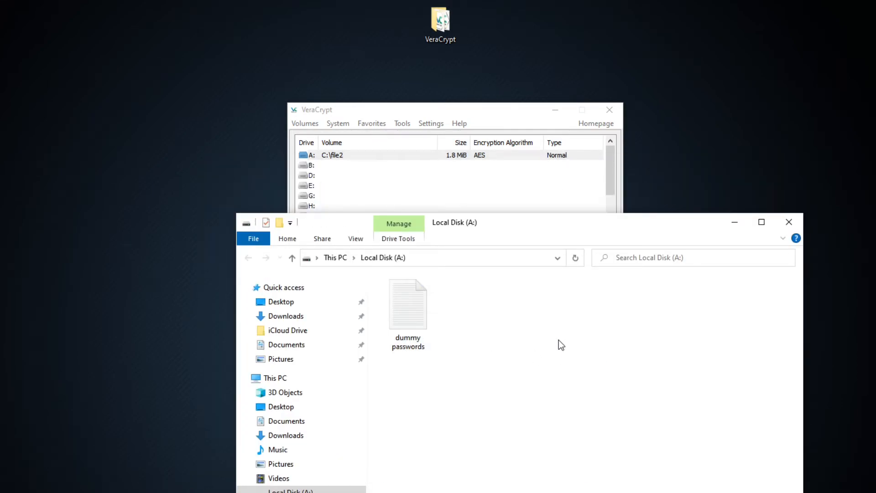
left_click(792, 220)
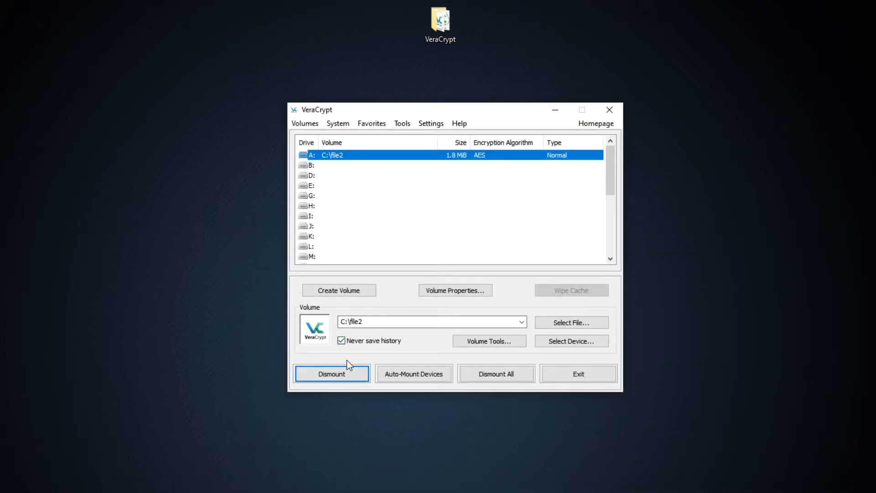
Dismount the outer volume and mount file2 on drive A: again with the hidden volume password.
left_click(349, 373)
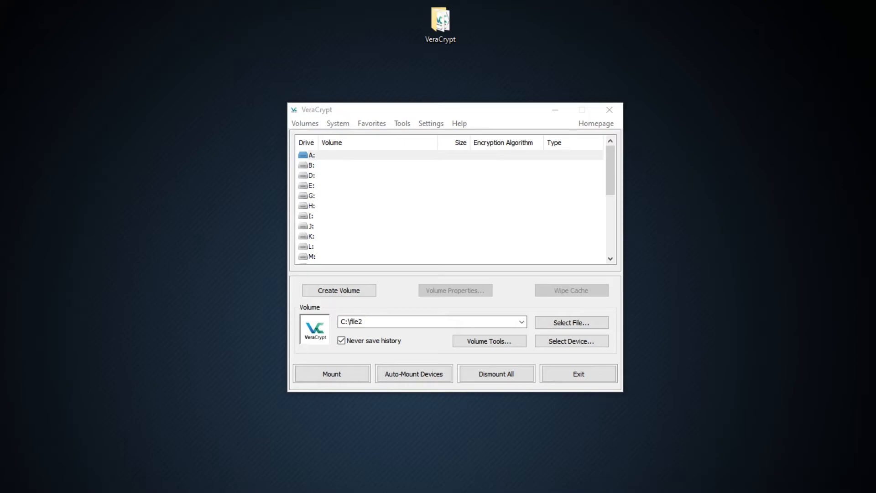
left_click(338, 156)
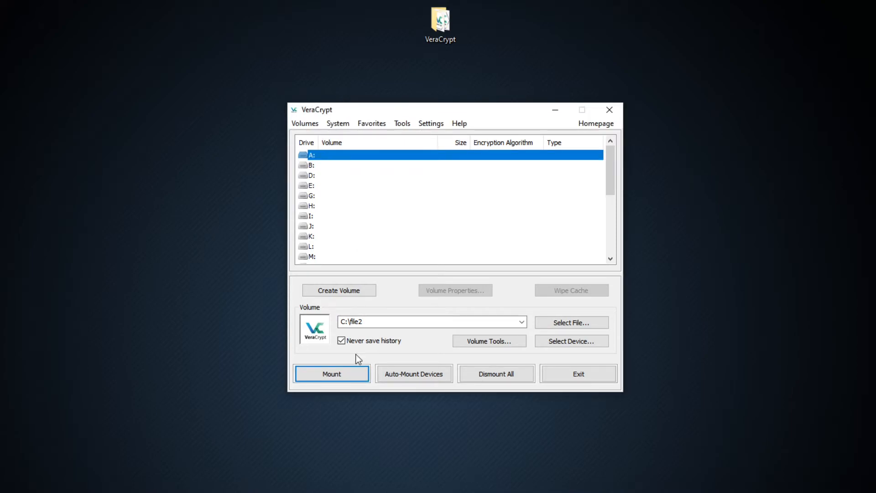
left_click(346, 372)
key("ctrl+v")
left_click(342, 345)
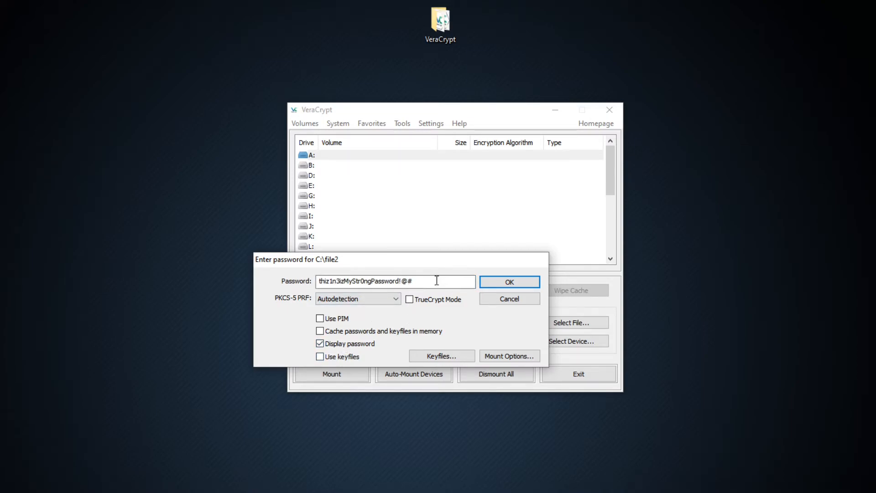
left_click(506, 283)
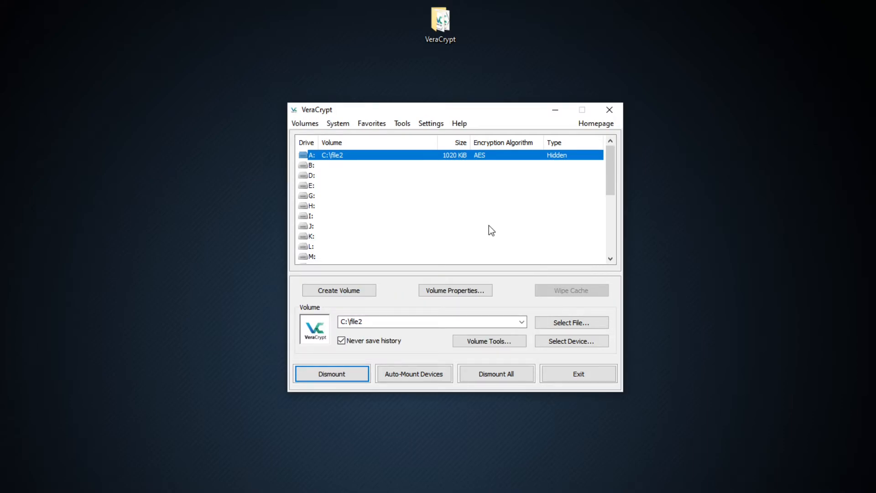
Open the mounted hidden volume on drive A: and compare its contents with the volume type listed.
double_click(489, 155)
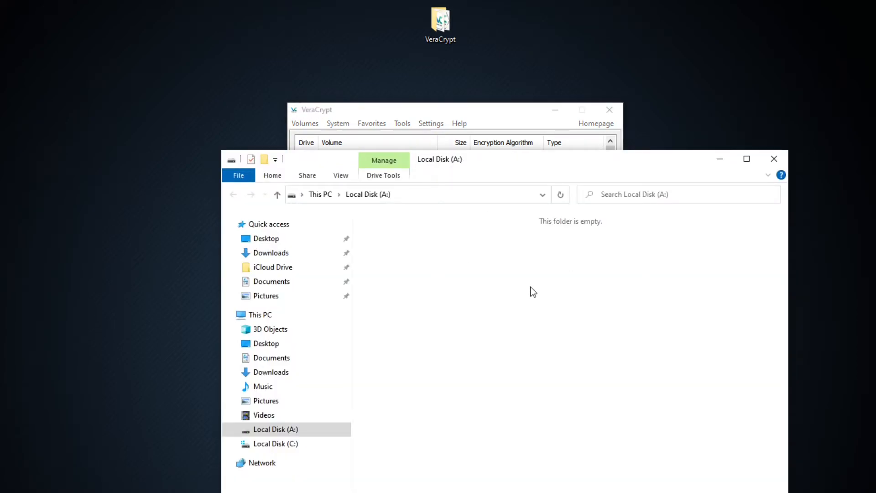
left_click_drag(551, 159, 535, 218)
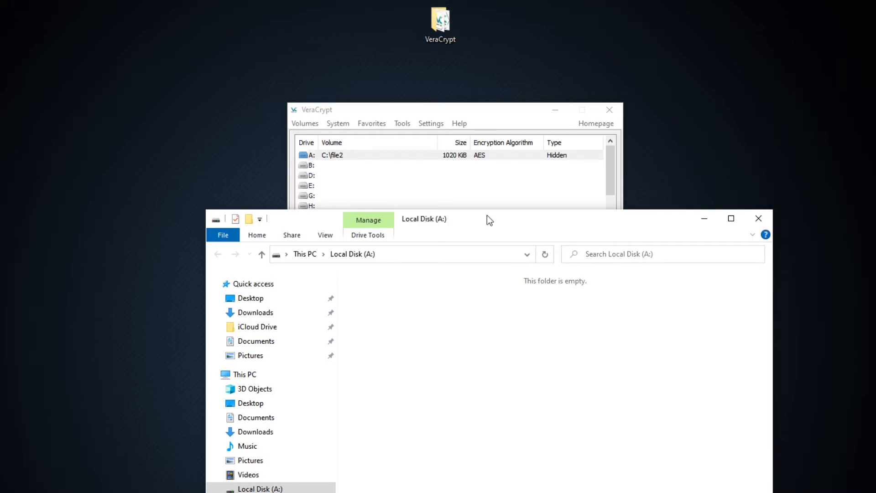
left_click_drag(486, 215, 506, 176)
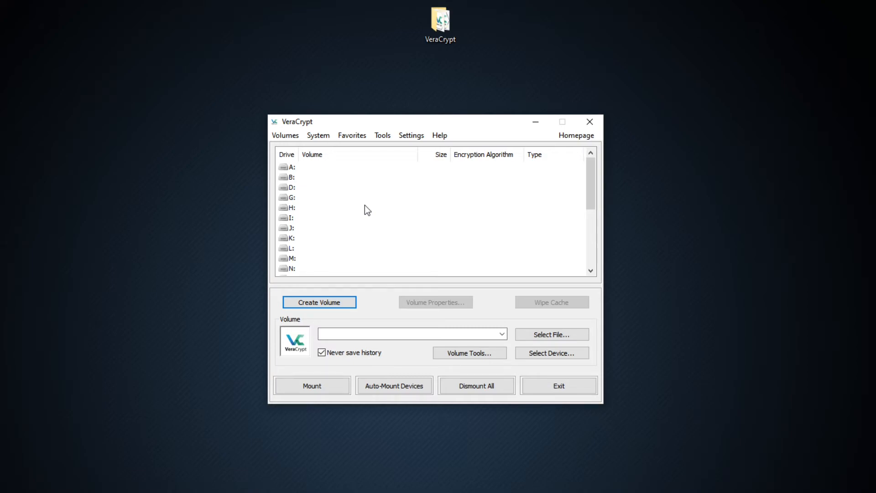
Start creating a new volume with the option to encrypt a non-system partition/drive.
left_click(338, 306)
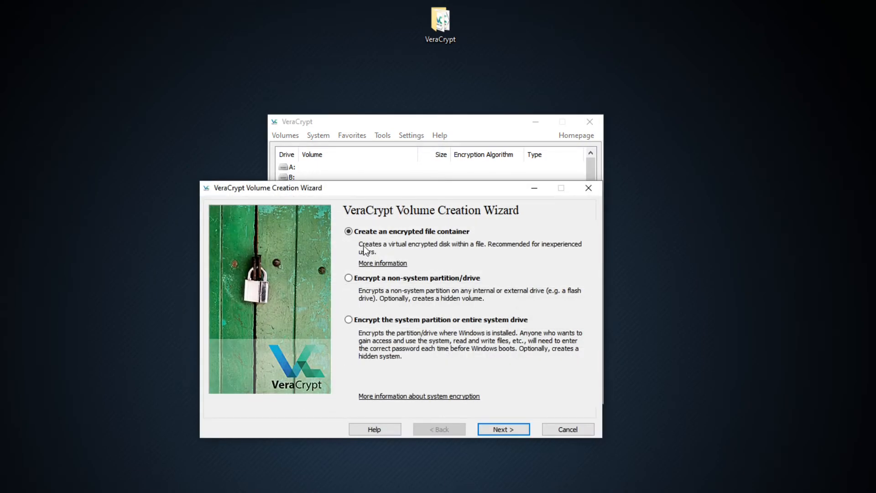
left_click(387, 280)
left_click(496, 430)
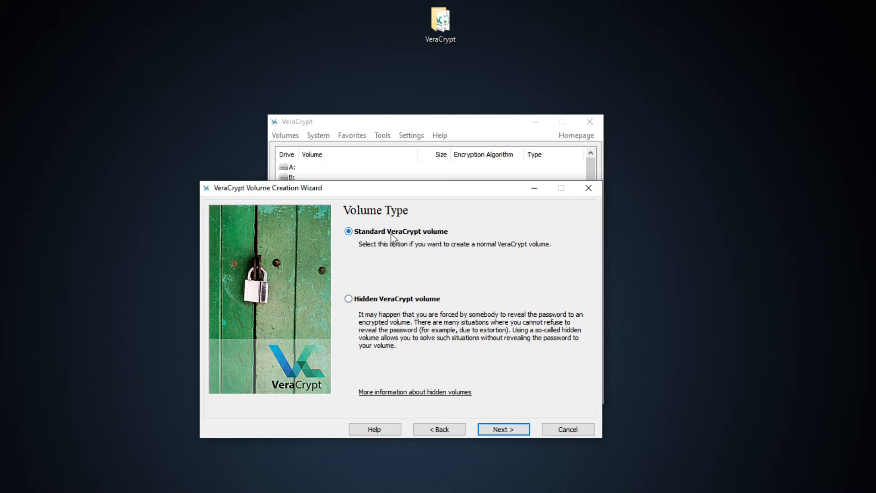
Choose a standard VeraCrypt volume located on the removable disk partition \Device\Harddisk1\Partition1 (E:).
left_click(508, 431)
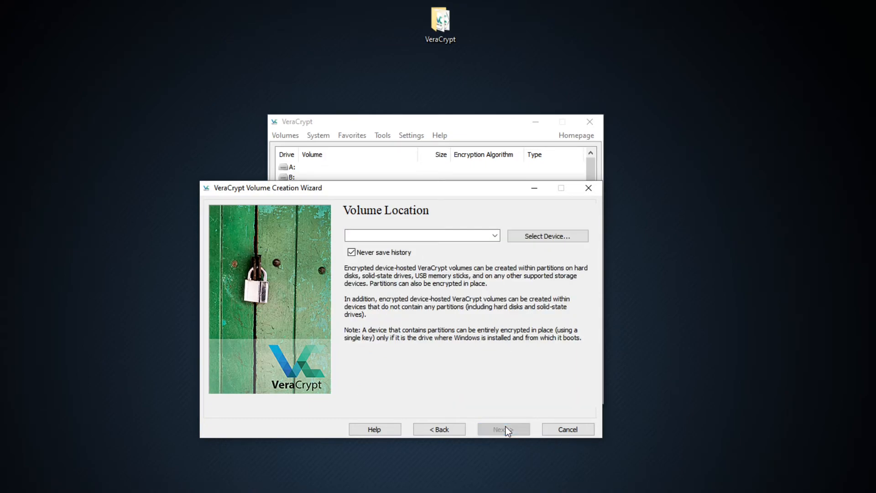
left_click(533, 238)
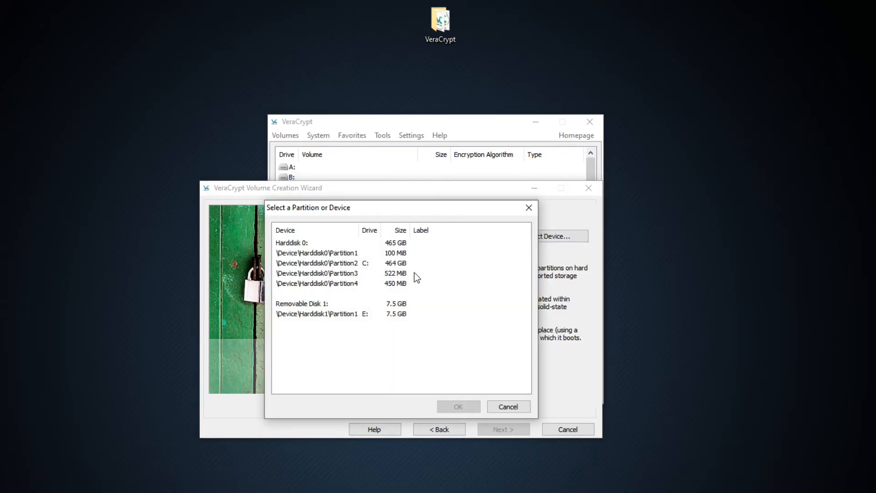
double_click(365, 314)
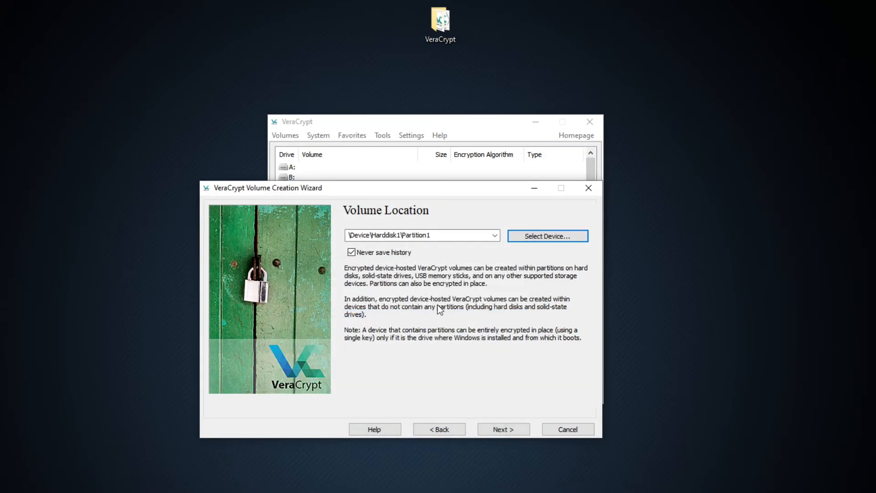
left_click(504, 430)
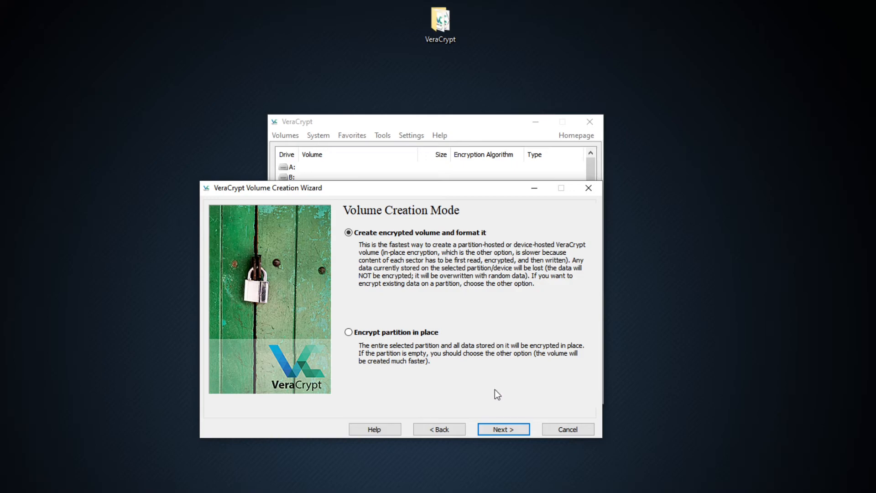
Choose to create and format the encrypted volume with AES and SHA-512, accepting the partition's size.
left_click(503, 429)
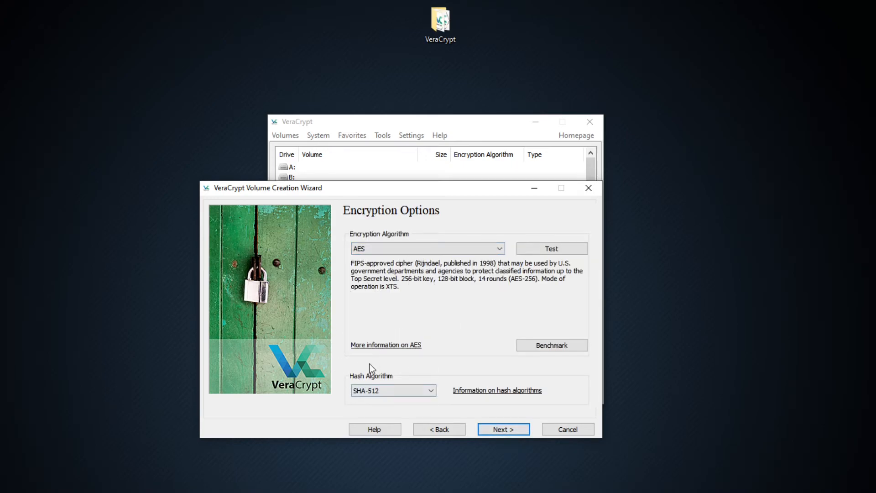
left_click(494, 431)
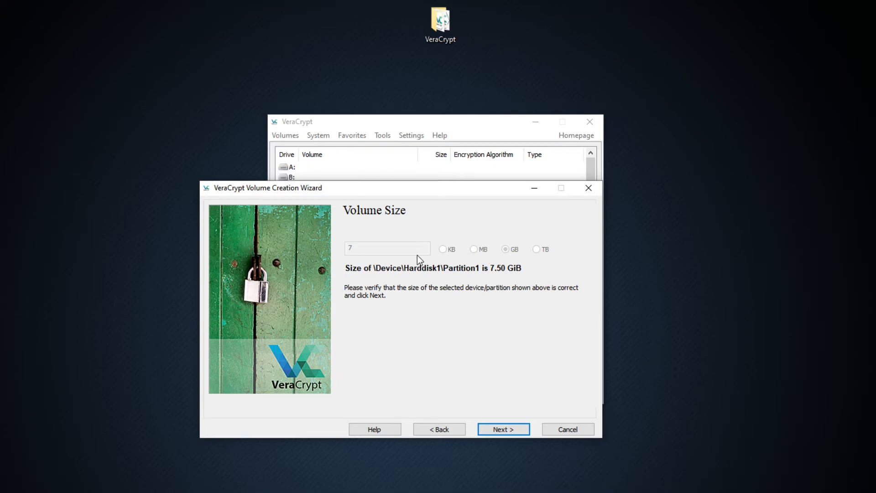
left_click(505, 430)
Enter and confirm the volume password for the partition with password display enabled.
left_click(454, 267)
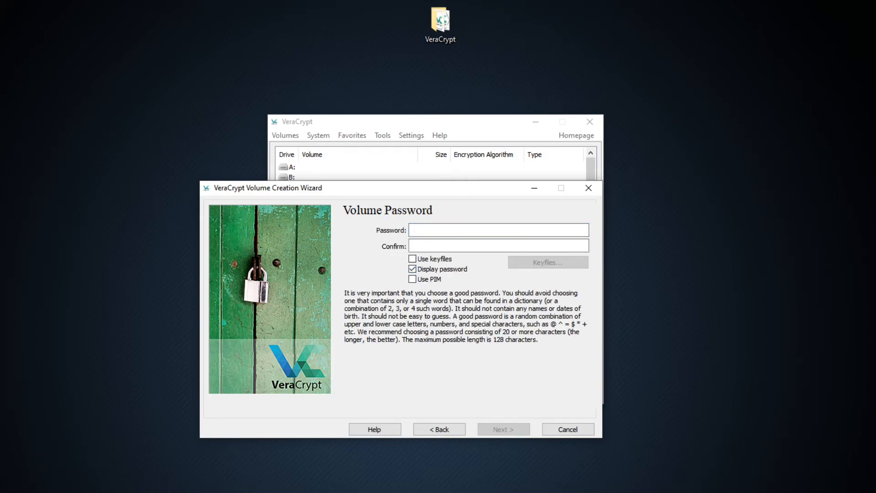
left_click(463, 229)
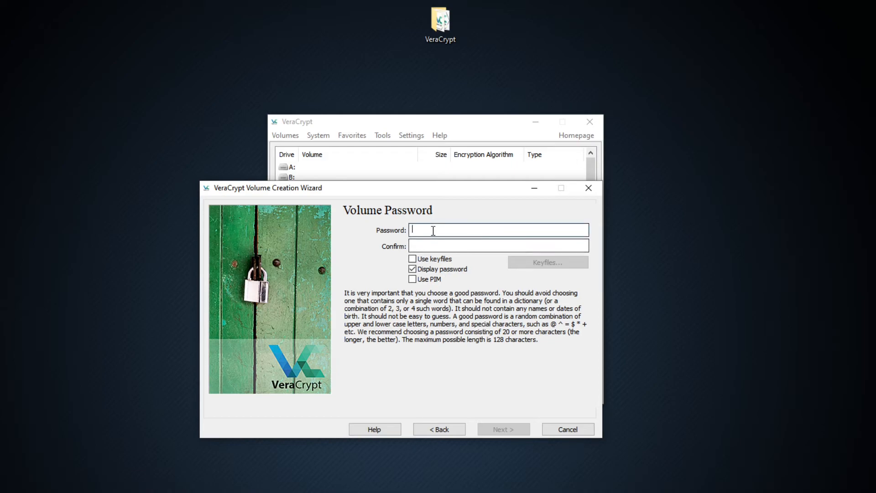
key("ctrl+v")
left_click(451, 246)
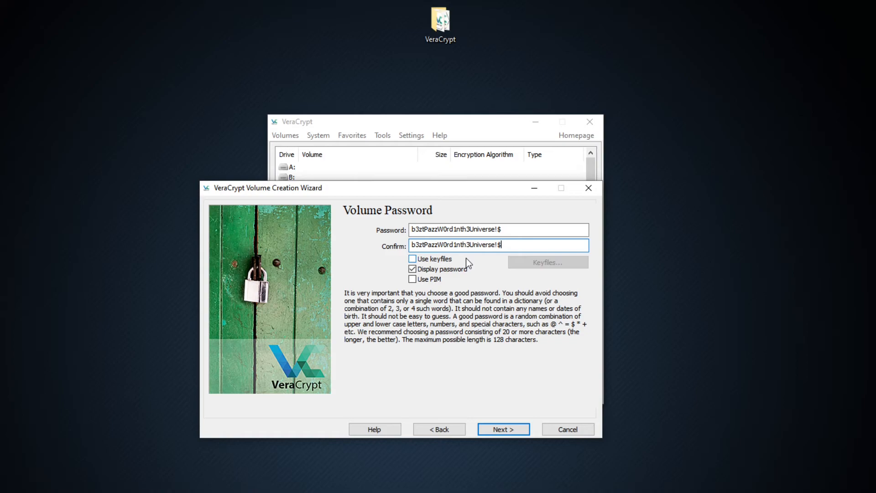
left_click(517, 430)
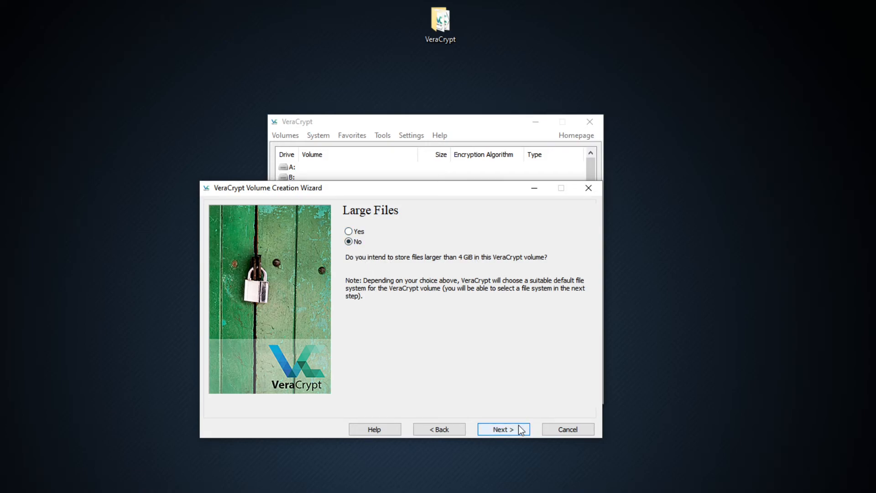
Decline large file support, format the partition as FAT with the default cluster, accept its erasure, and exit the wizard.
left_click(504, 429)
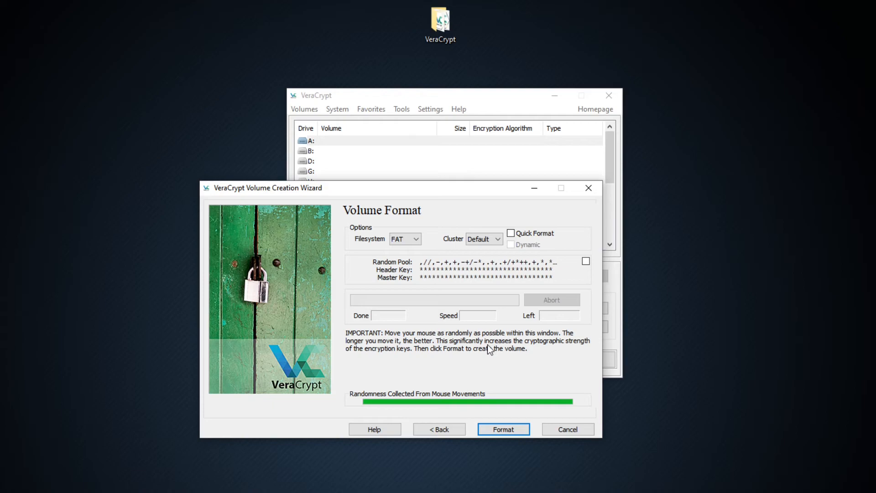
left_click(503, 429)
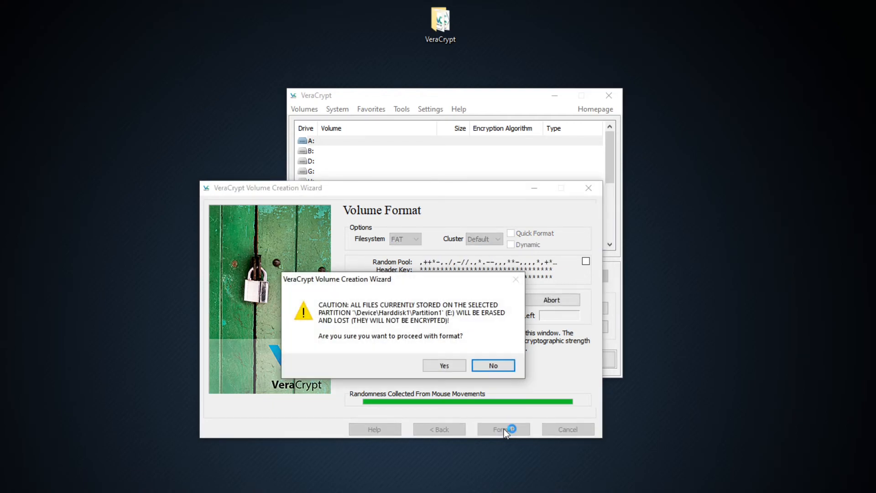
left_click(442, 365)
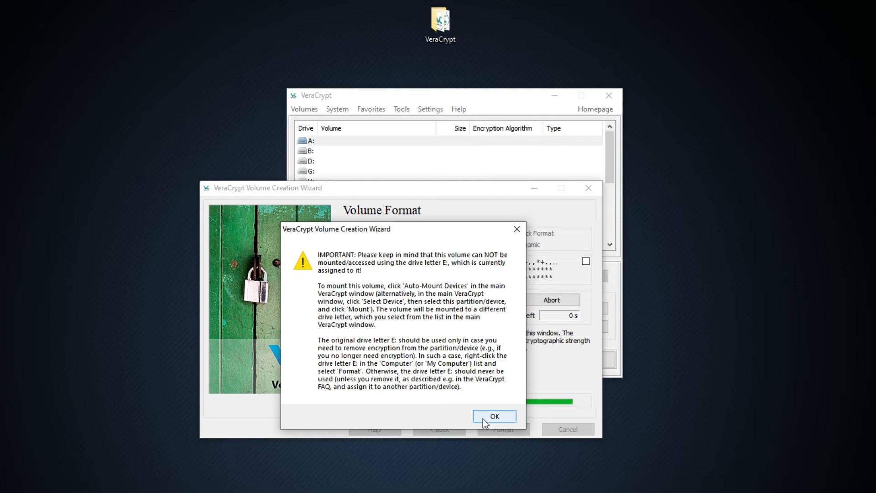
left_click(486, 418)
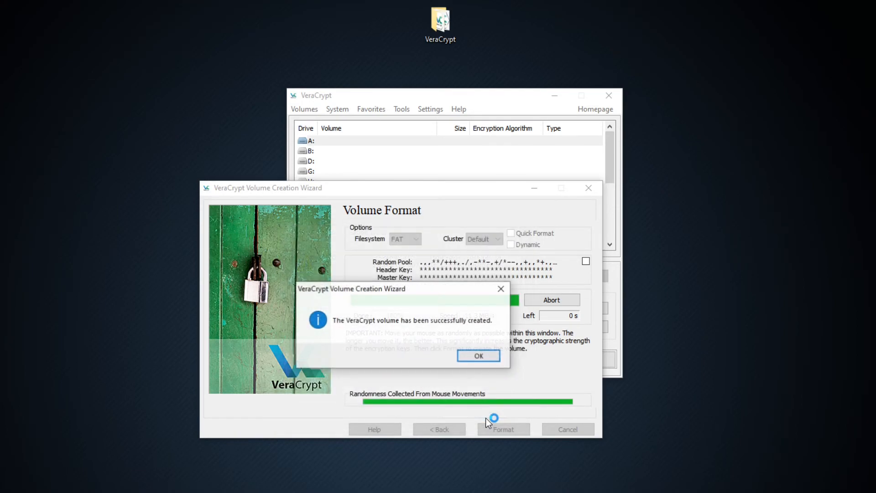
left_click(470, 358)
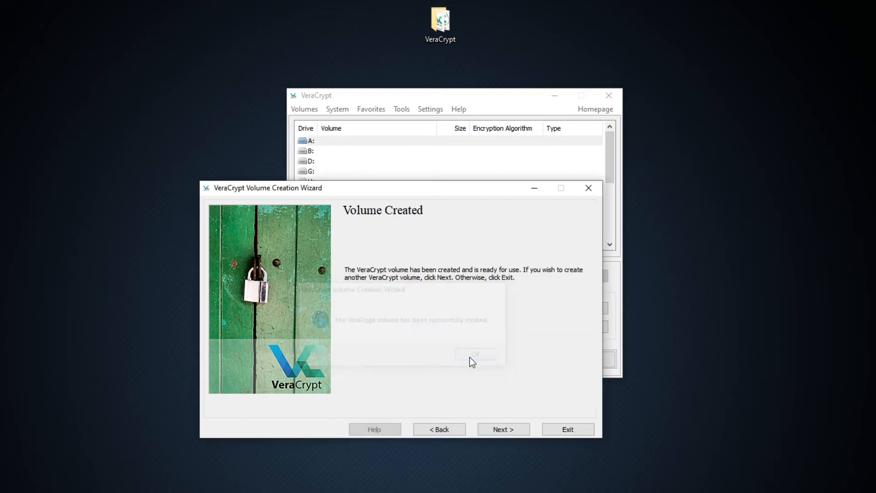
left_click(557, 428)
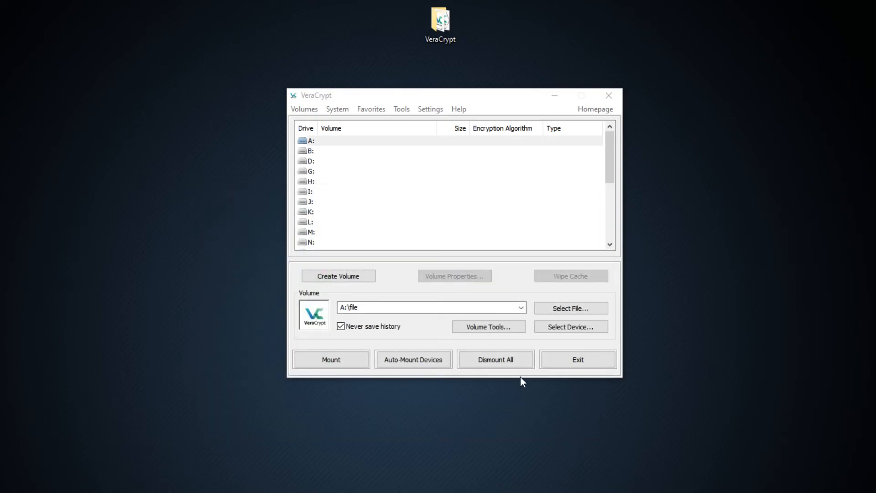
Mount the encrypted partition \Device\Harddisk1\Partition1 on drive A: using the volume password, with password display enabled.
left_click(393, 143)
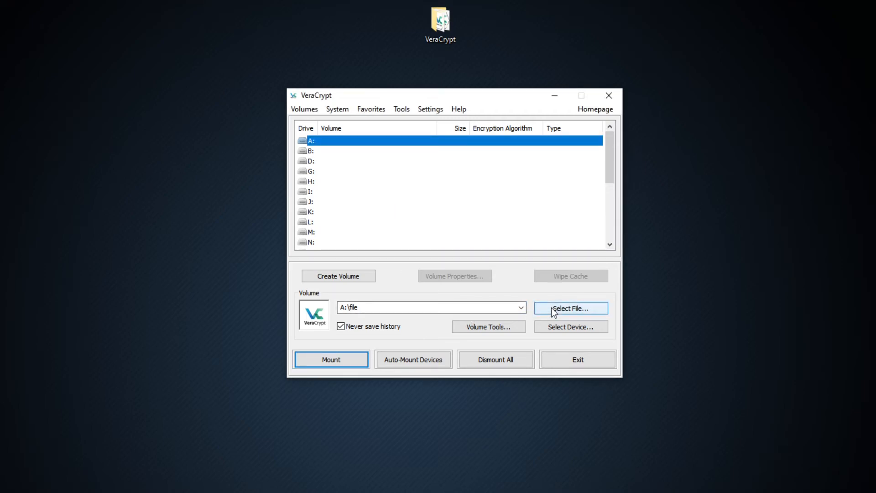
left_click(559, 329)
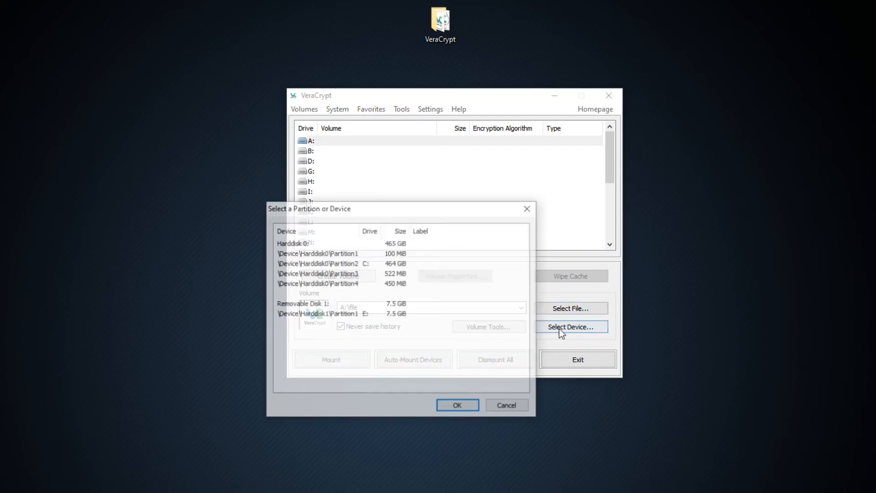
double_click(344, 313)
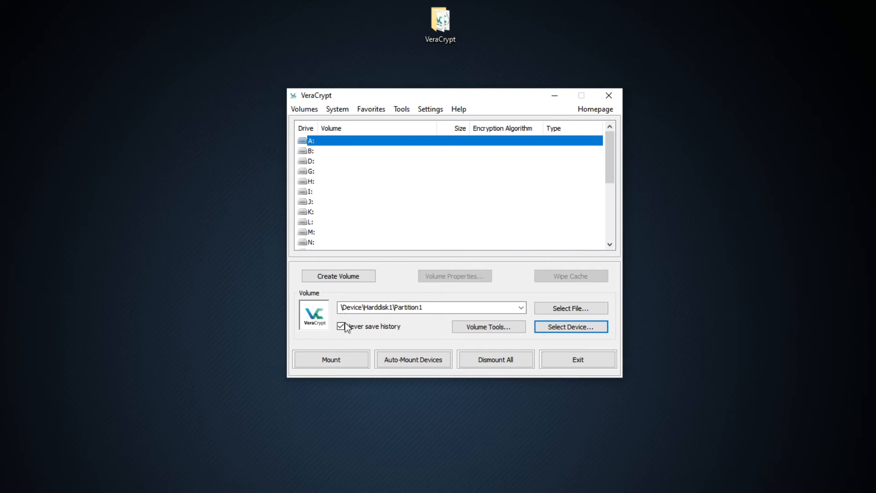
left_click(343, 364)
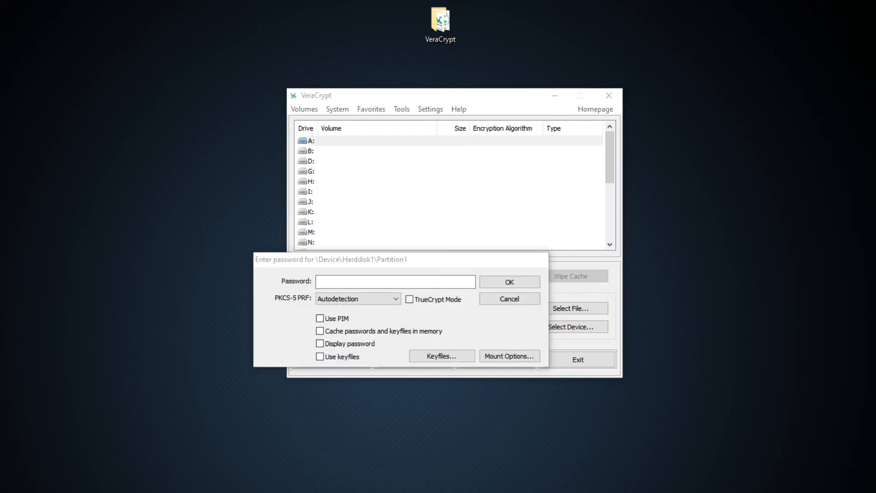
left_click(431, 280)
key("ctrl+v")
left_click(337, 347)
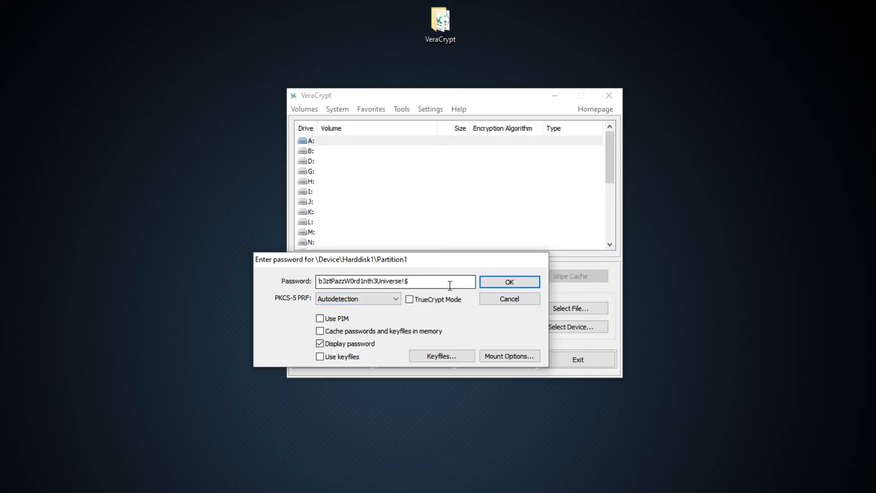
left_click(491, 283)
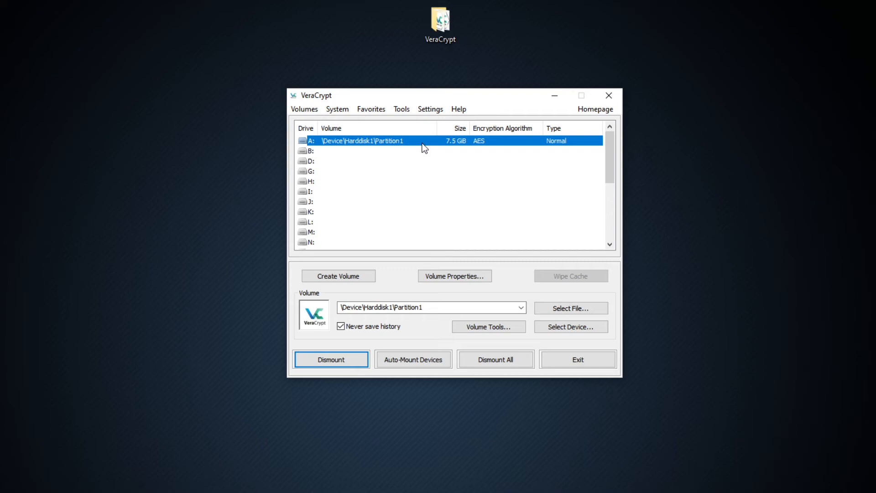
Copy the container named file from drive C: into the mounted encrypted drive A:.
double_click(424, 147)
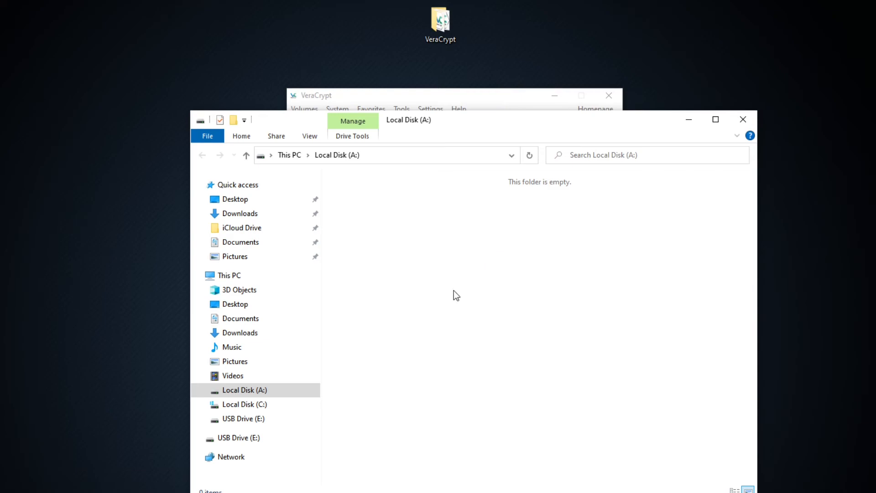
left_click_drag(403, 127, 453, 141)
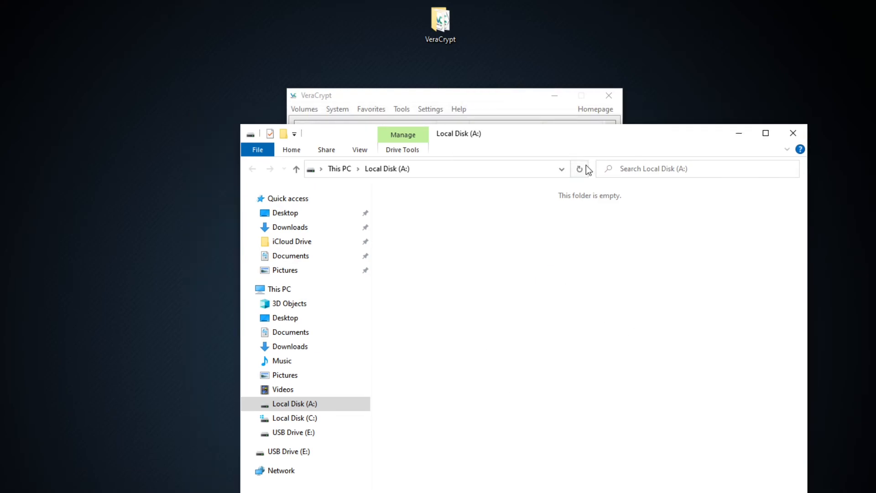
left_click(525, 98)
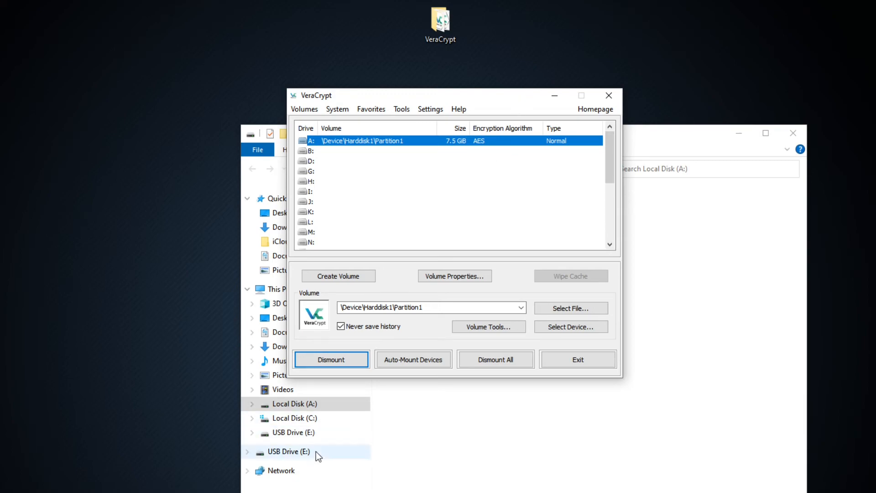
left_click(407, 426)
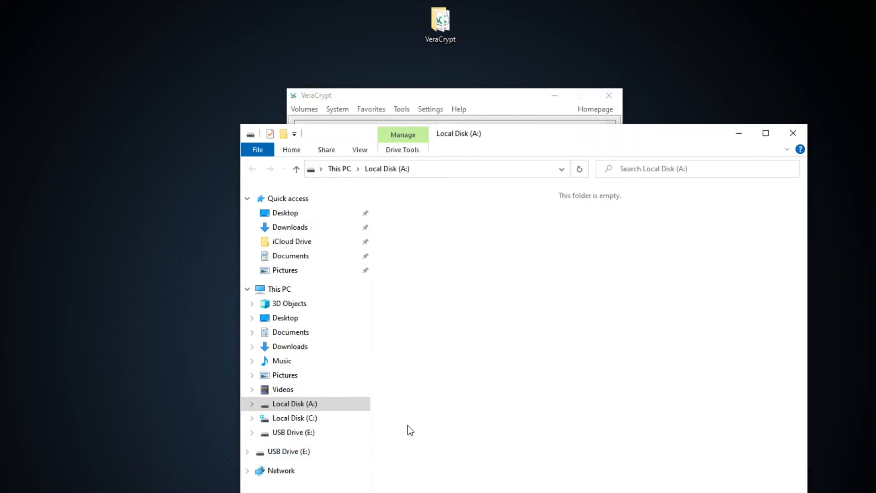
left_click(331, 420)
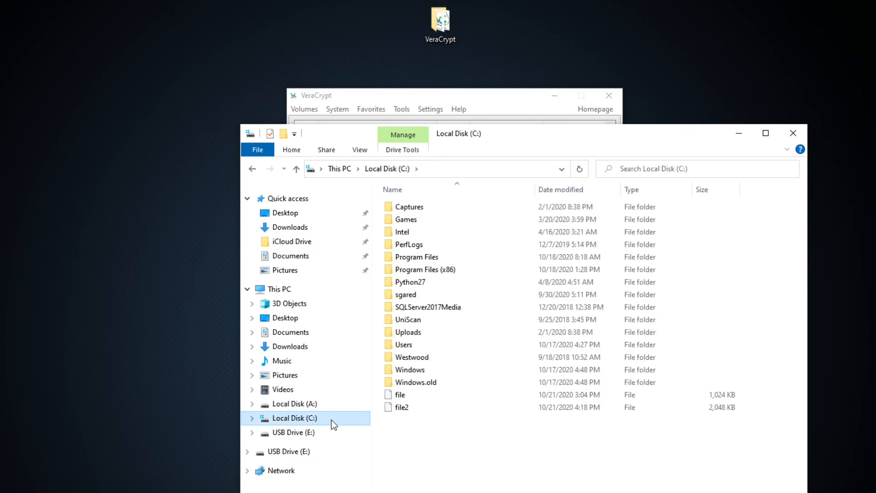
left_click(413, 399)
left_click(471, 101)
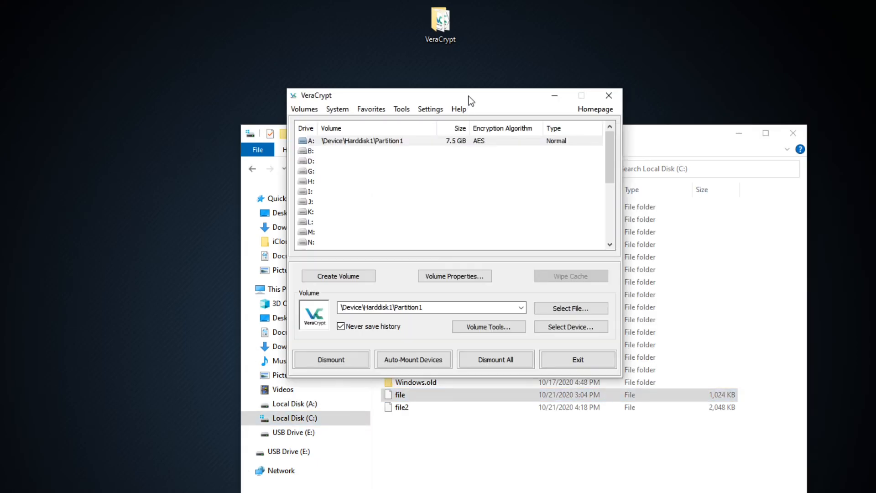
double_click(469, 141)
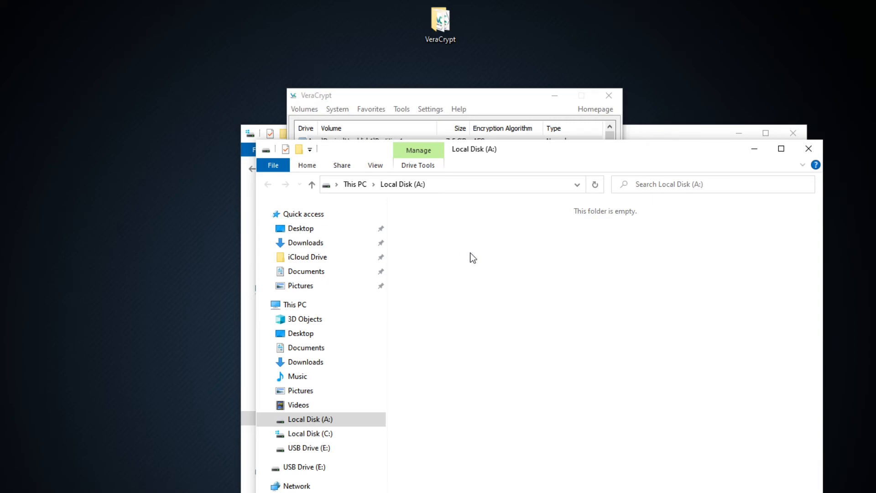
key("ctrl+v")
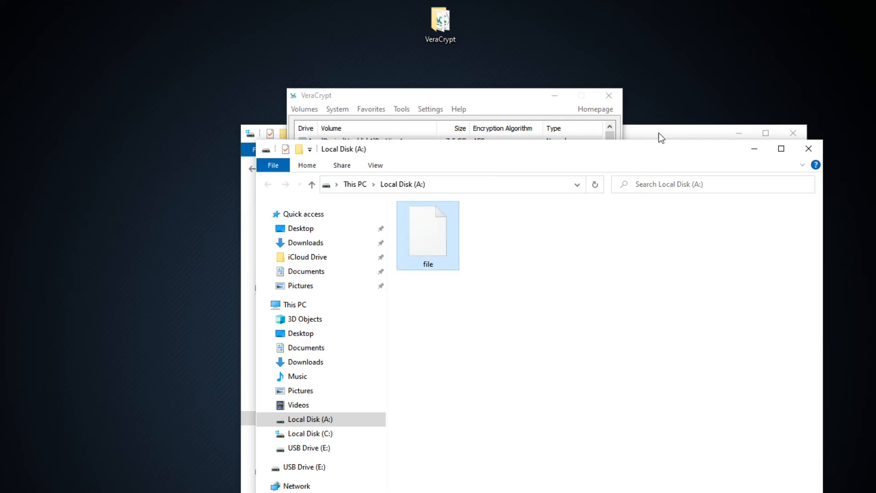
left_click(754, 144)
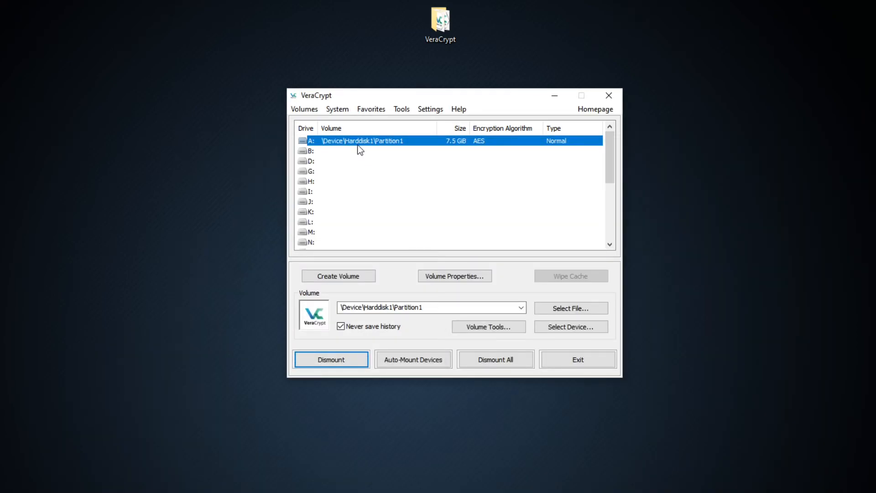
Choose the container file A:\file inside the encrypted partition and start mounting it on drive B:.
left_click(335, 150)
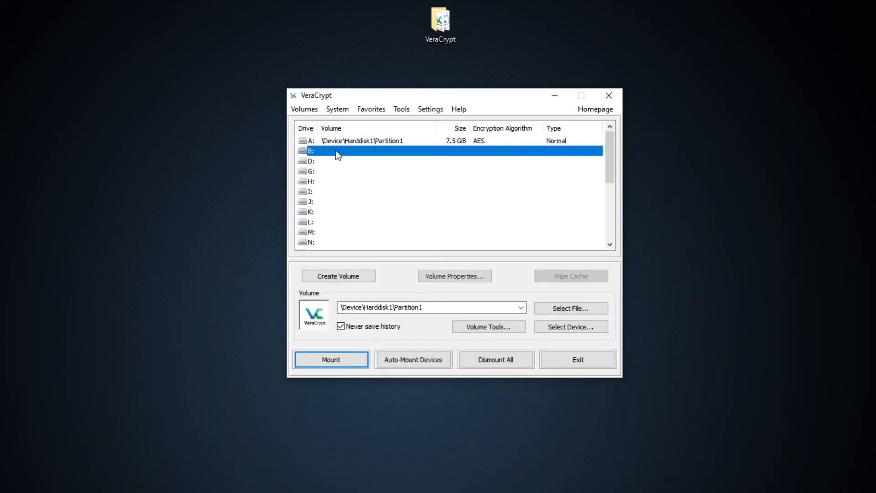
left_click(339, 352)
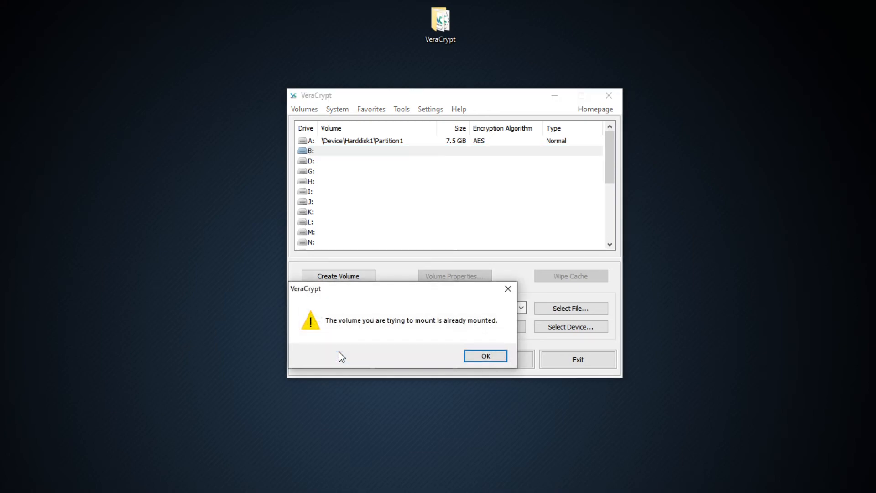
left_click(470, 360)
left_click(555, 311)
scroll(349, 327, "down", 3)
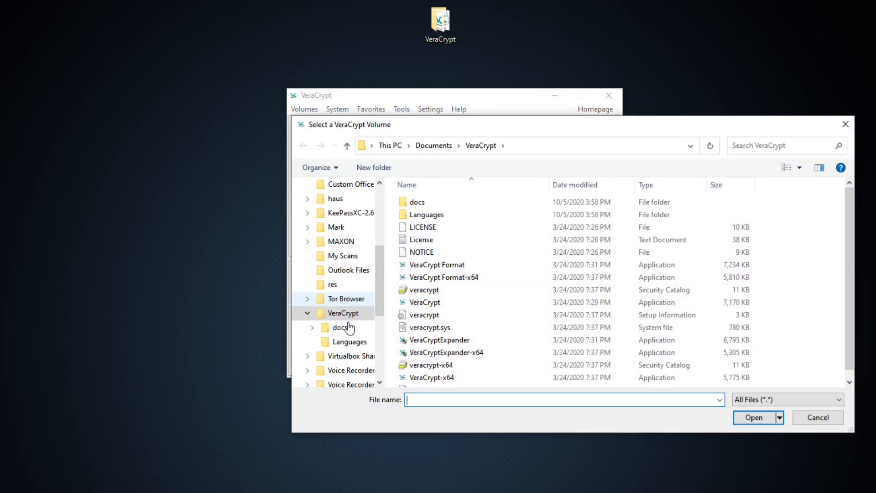
scroll(349, 327, "down", 4)
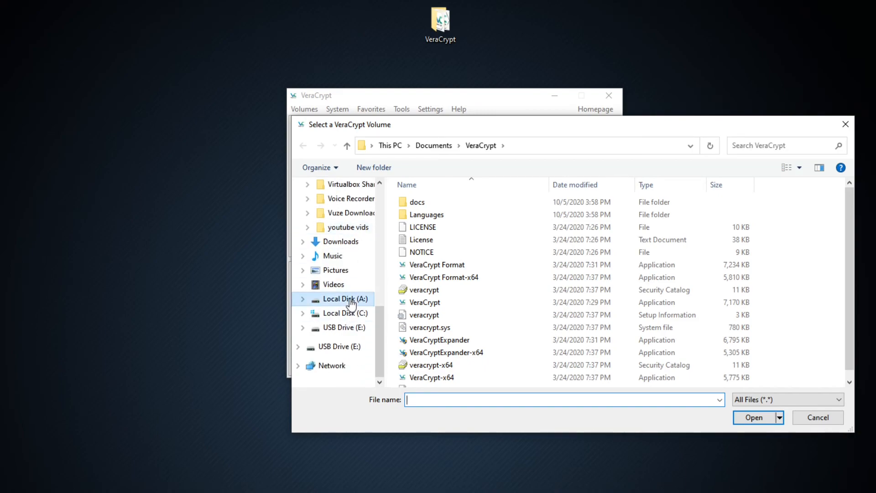
left_click(346, 299)
left_click(423, 226)
double_click(423, 226)
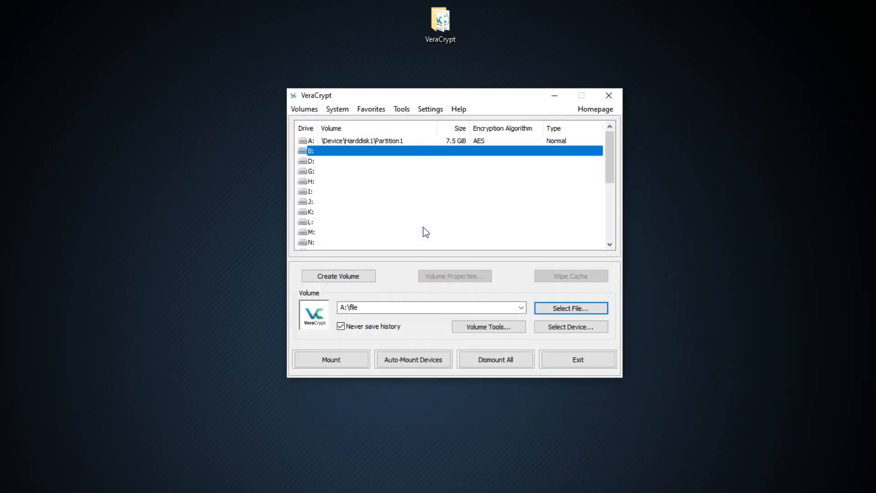
left_click(341, 359)
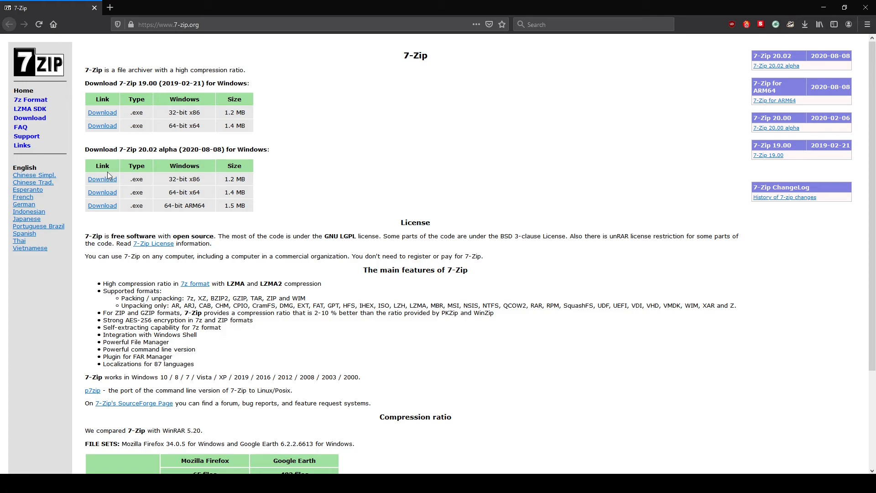
Download the 64-bit x64 installer of 7-Zip 20.02 alpha from 7-zip.org and install it in C:\Program Files\7-Zip\.
left_click(103, 193)
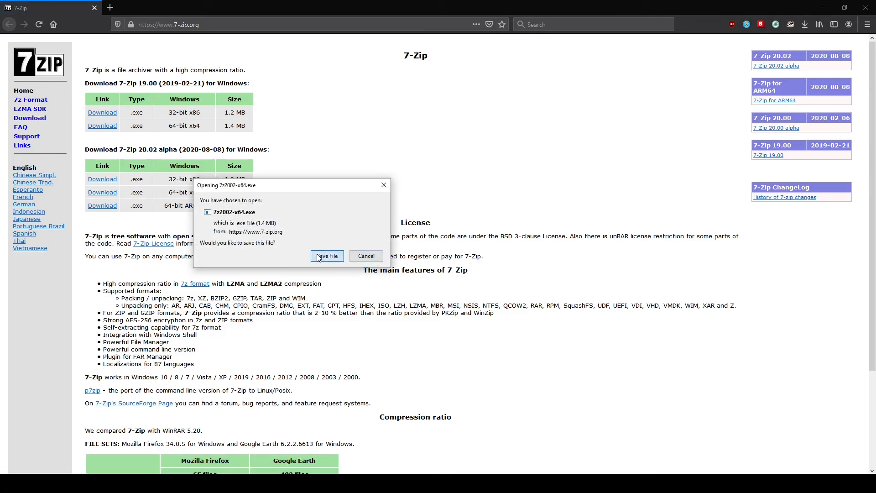
left_click(318, 258)
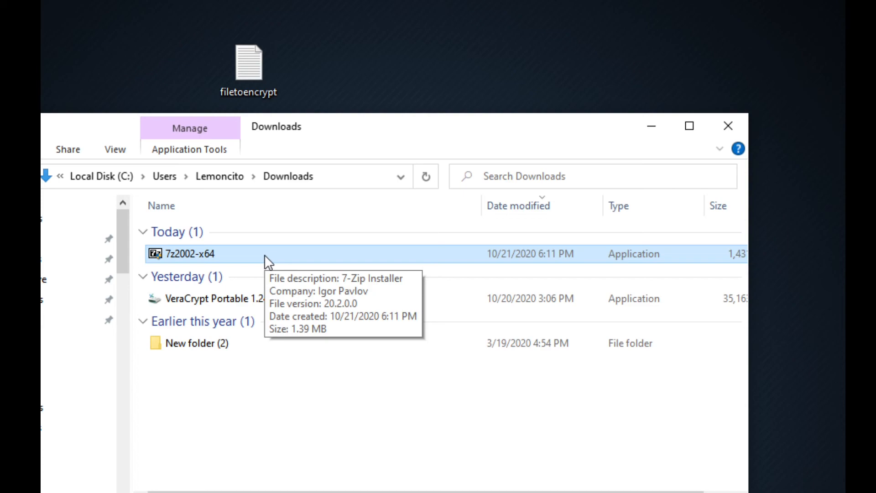
double_click(264, 254)
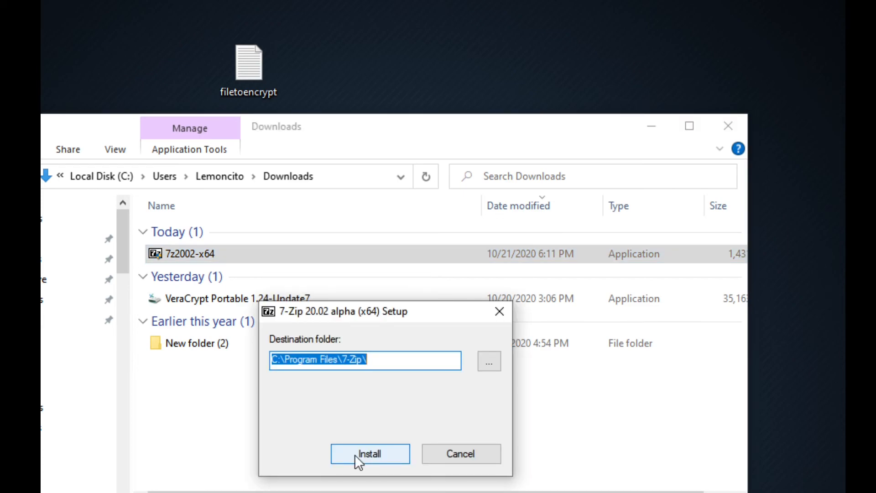
left_click(355, 455)
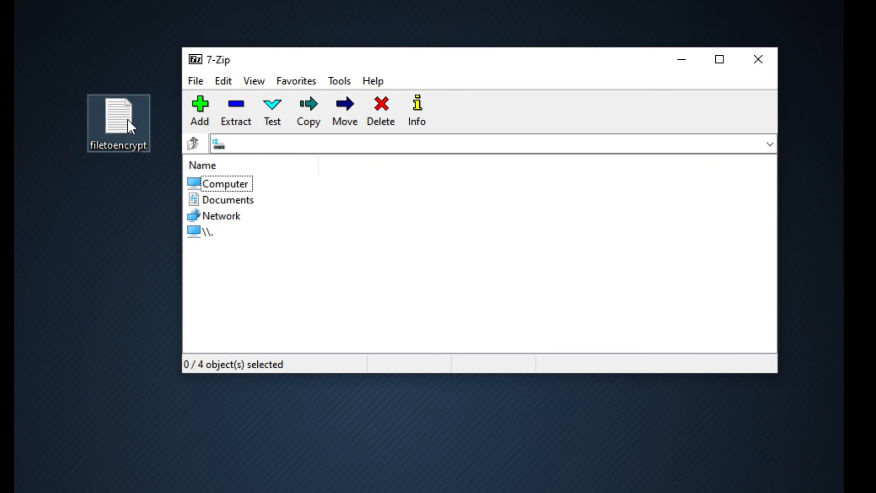
Start adding the desktop text file filetoencrypt to a new 7-Zip archive.
left_click_drag(120, 124, 269, 107)
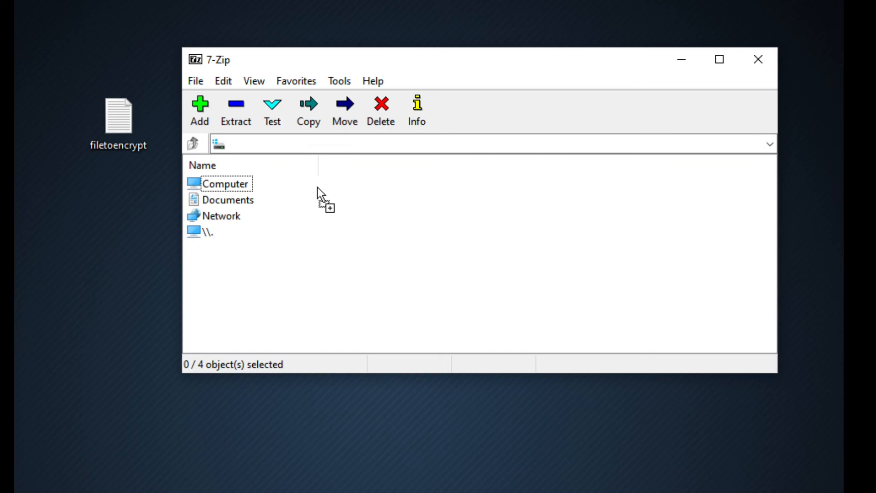
left_click_drag(317, 187, 316, 186)
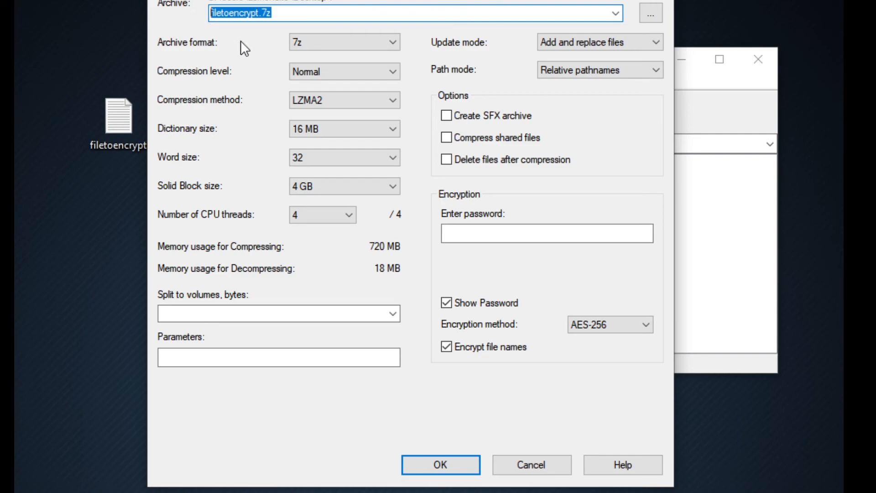
left_click(374, 44)
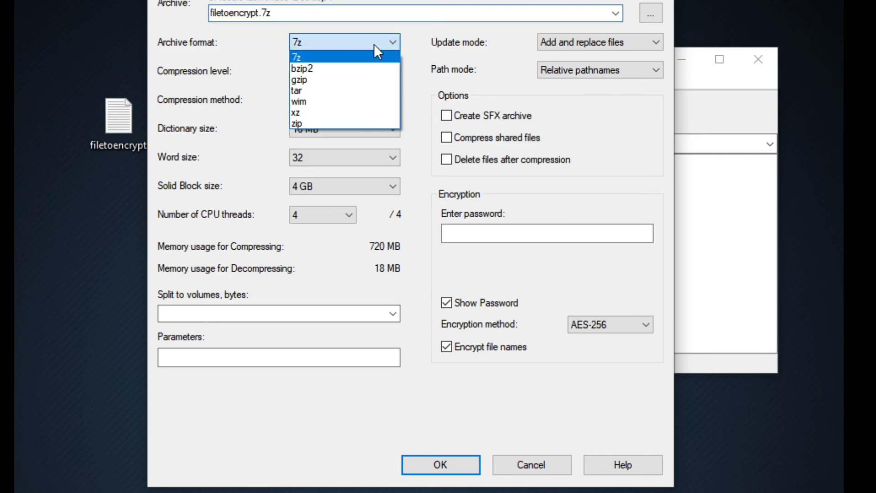
left_click(362, 65)
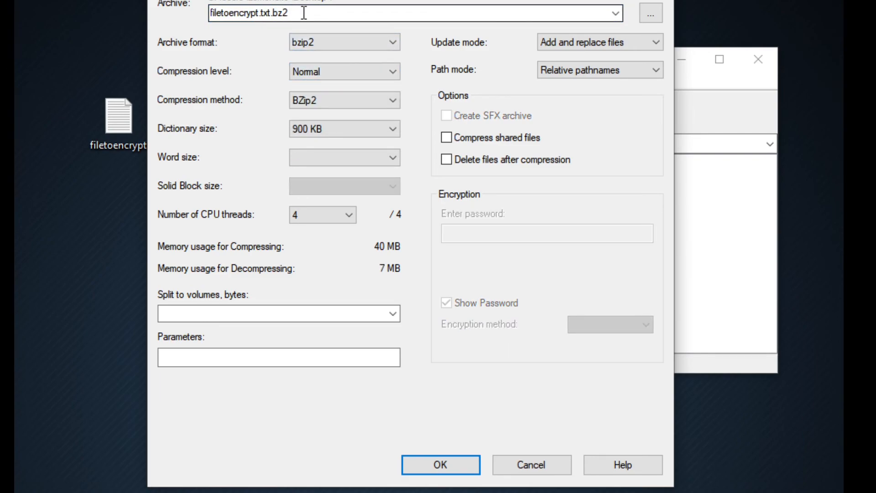
left_click(351, 39)
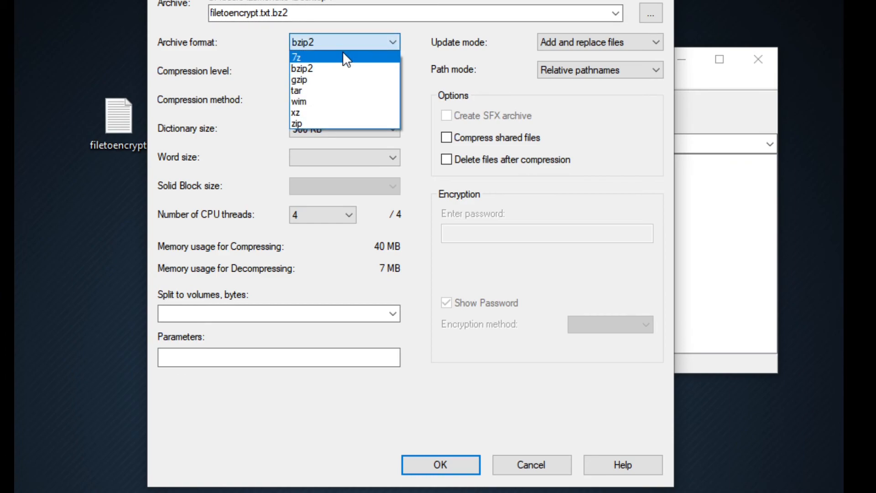
left_click(343, 55)
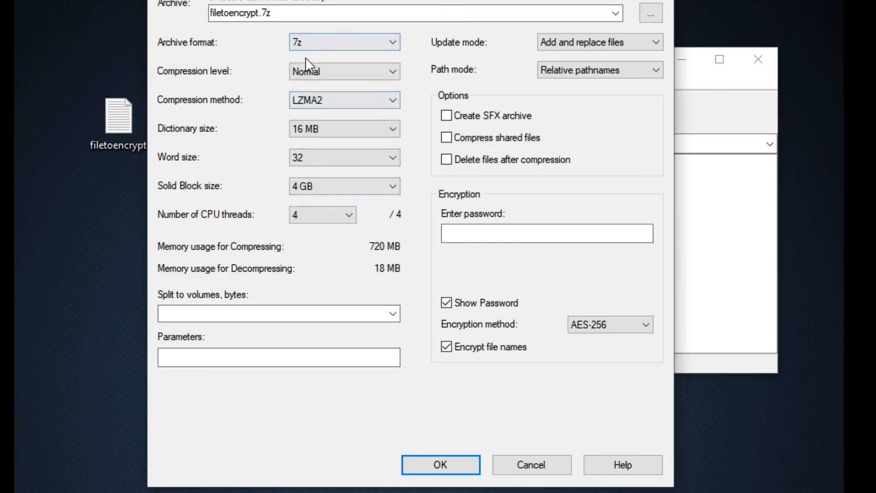
Enter the archive password, keep AES-256 encryption with encrypted file names, and create the archive filetoencrypt.7z.
left_click(523, 231)
type("password")
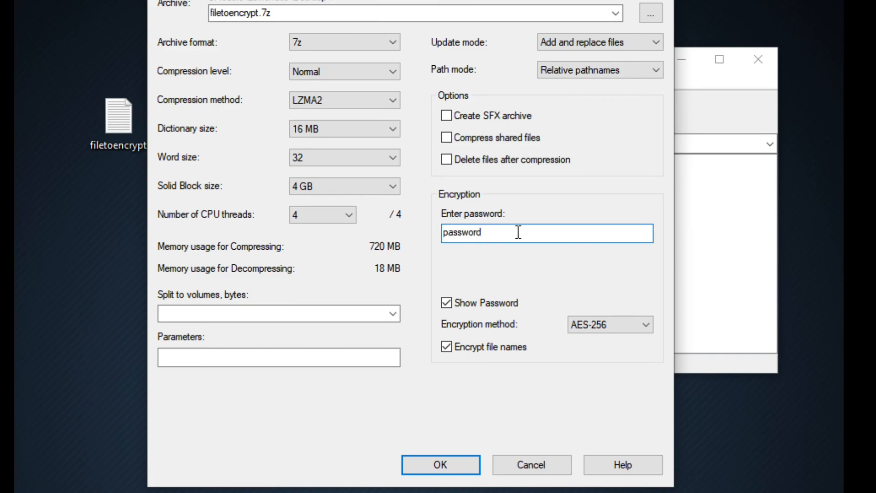
left_click(614, 331)
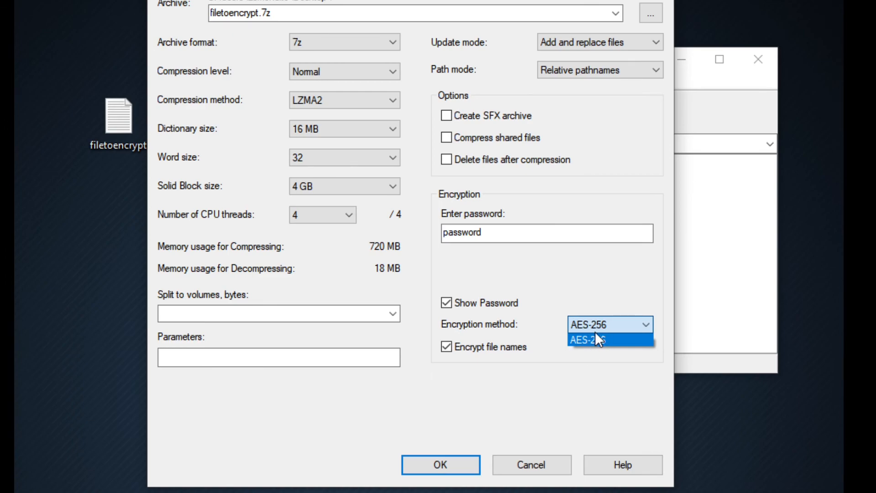
left_click(496, 391)
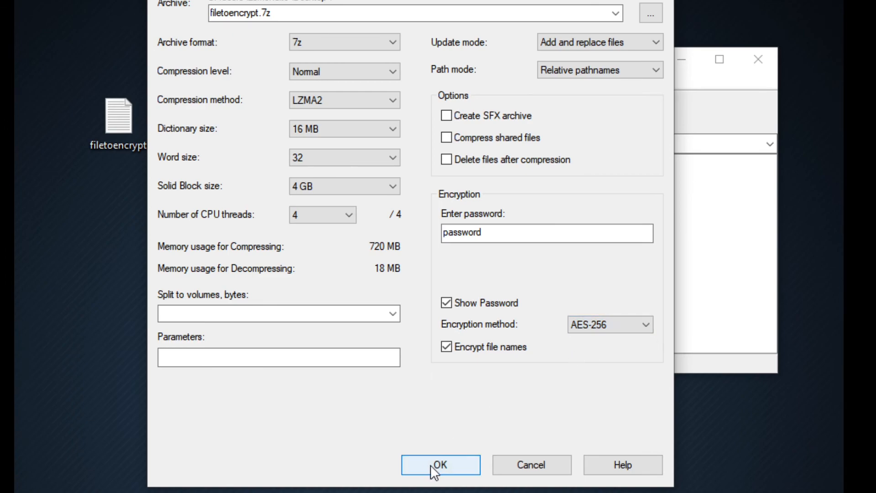
left_click(431, 465)
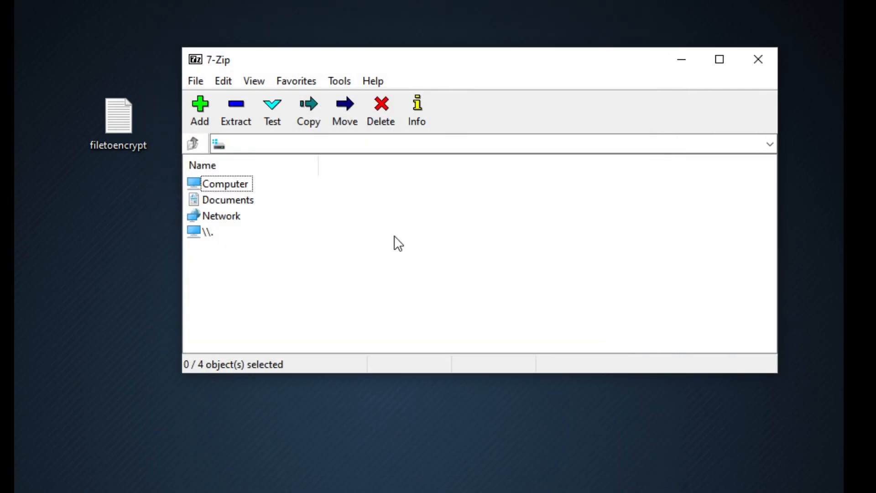
Permanently delete the original filetoencrypt text file from the desktop, keeping the archive.
left_click(120, 204)
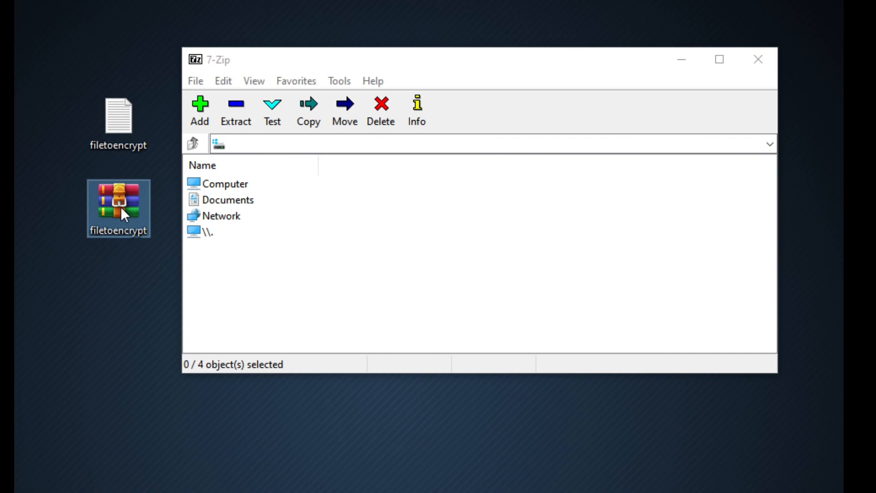
left_click_drag(67, 55, 145, 127)
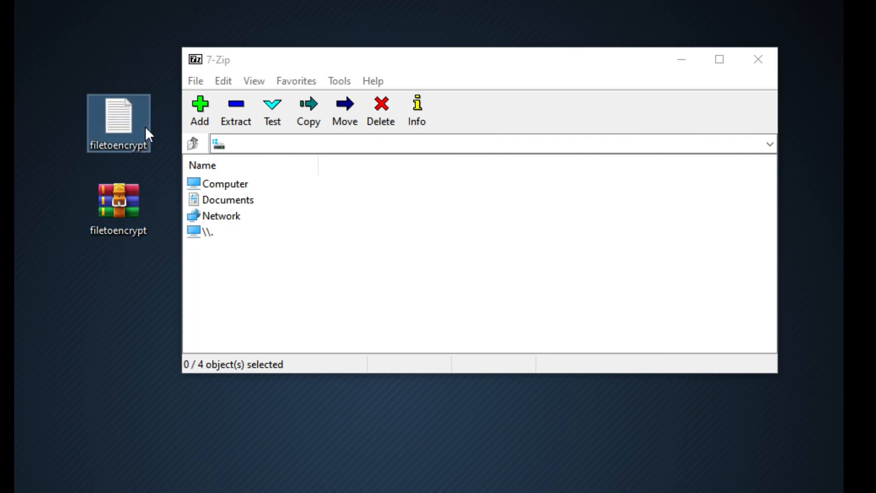
key("shift+Delete")
key("Return")
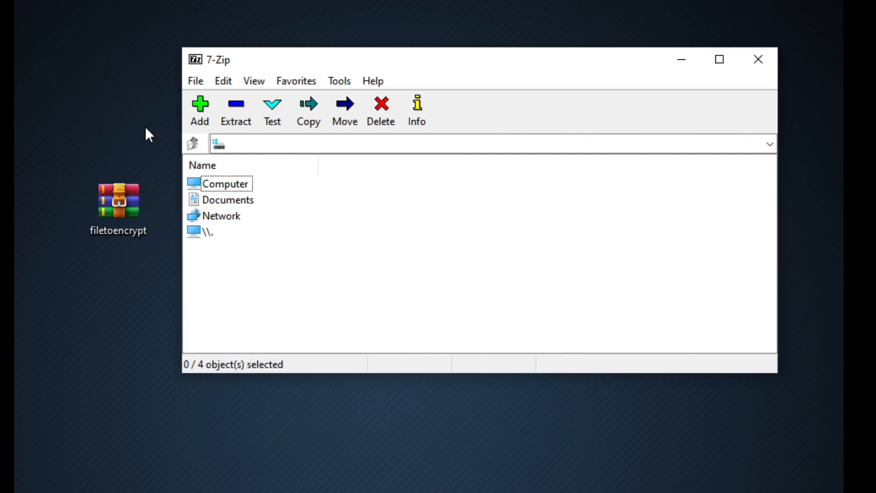
Extract the filetoencrypt archive onto the desktop with 7-Zip, entering the archive password.
right_click(126, 199)
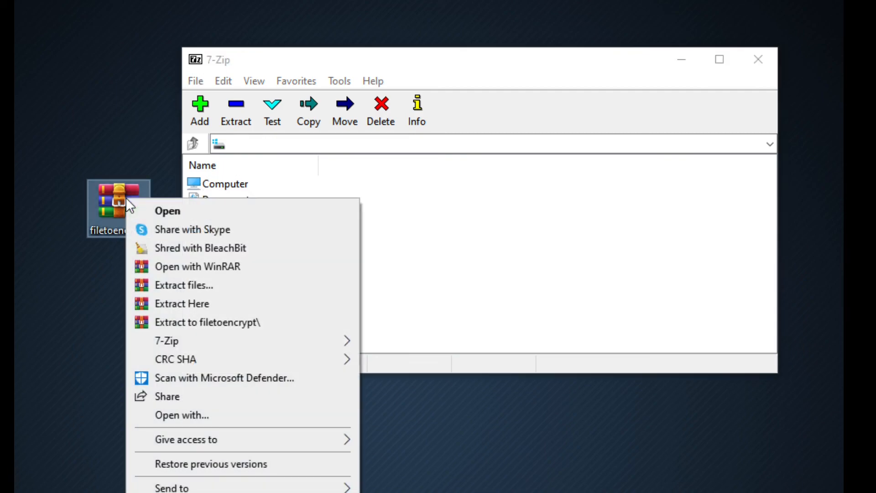
mouse_move(194, 337)
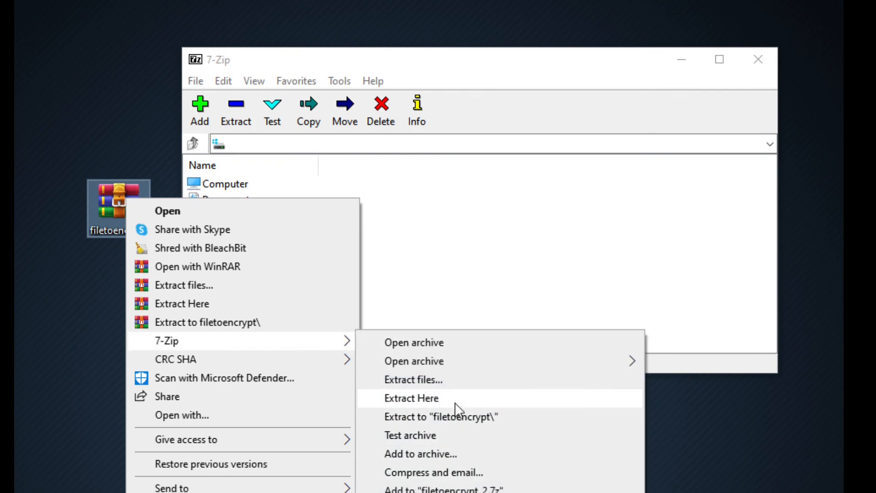
left_click(454, 396)
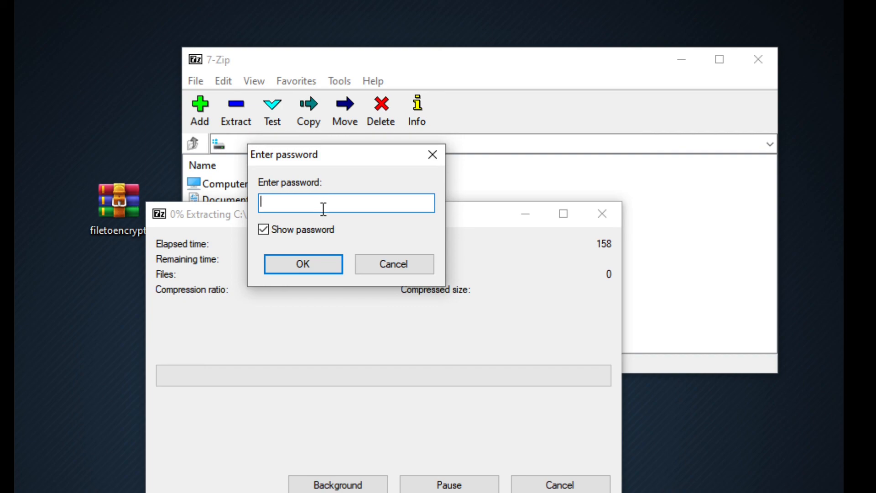
type("password")
left_click(289, 263)
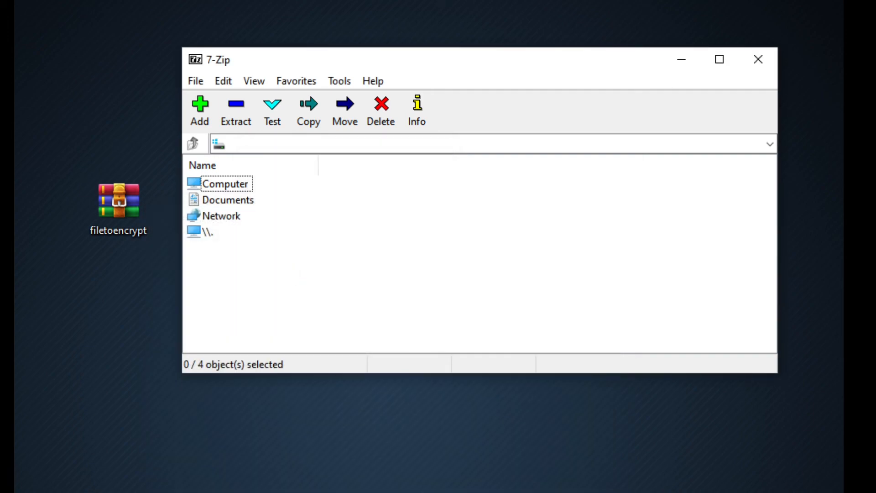
left_click_drag(59, 96, 126, 124)
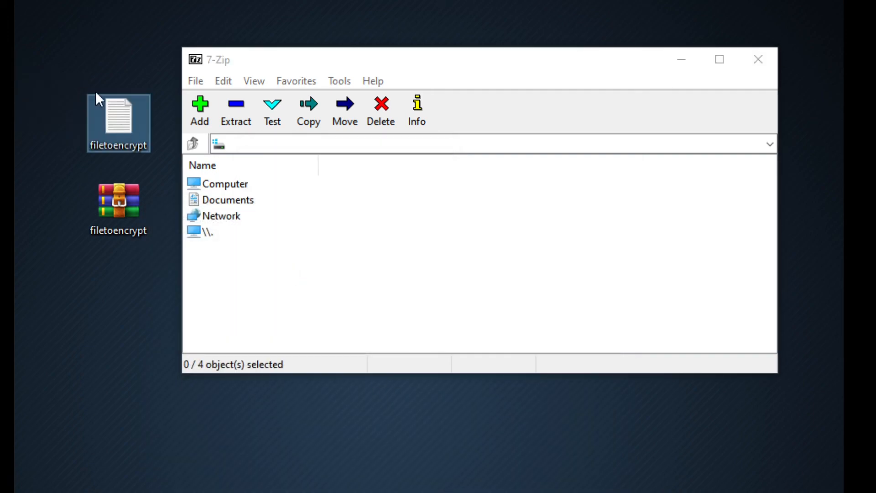
left_click_drag(54, 48, 147, 148)
left_click(122, 219)
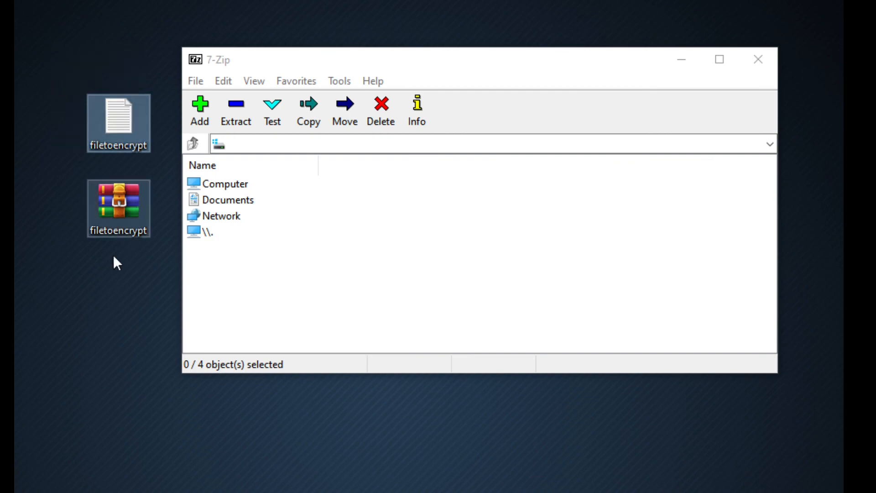